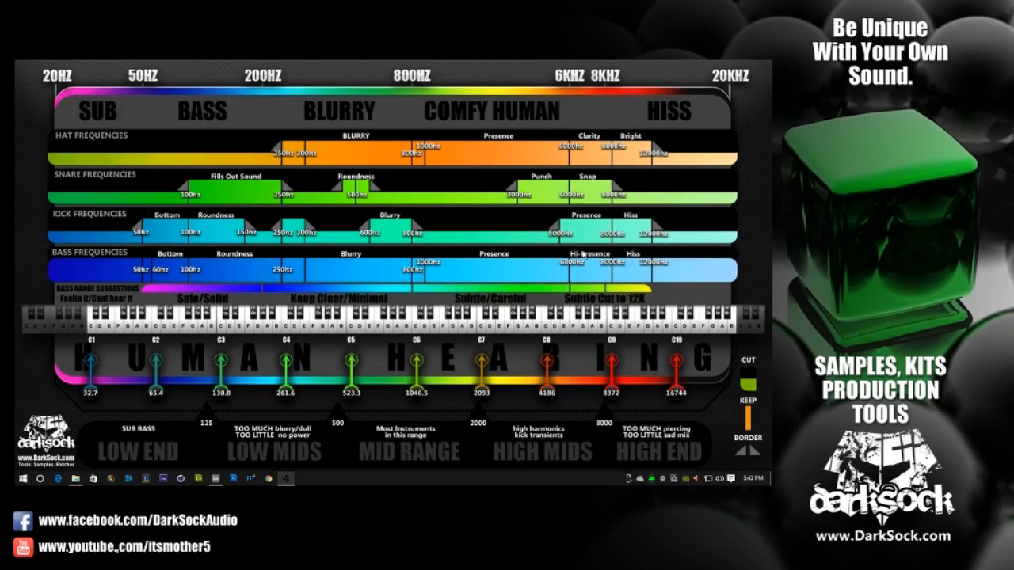
# Switch to Ableton Live and deactivate the EQ Eight on the kick track and the DJ FX Tool rack on the high group.
pyautogui.click(212, 481)
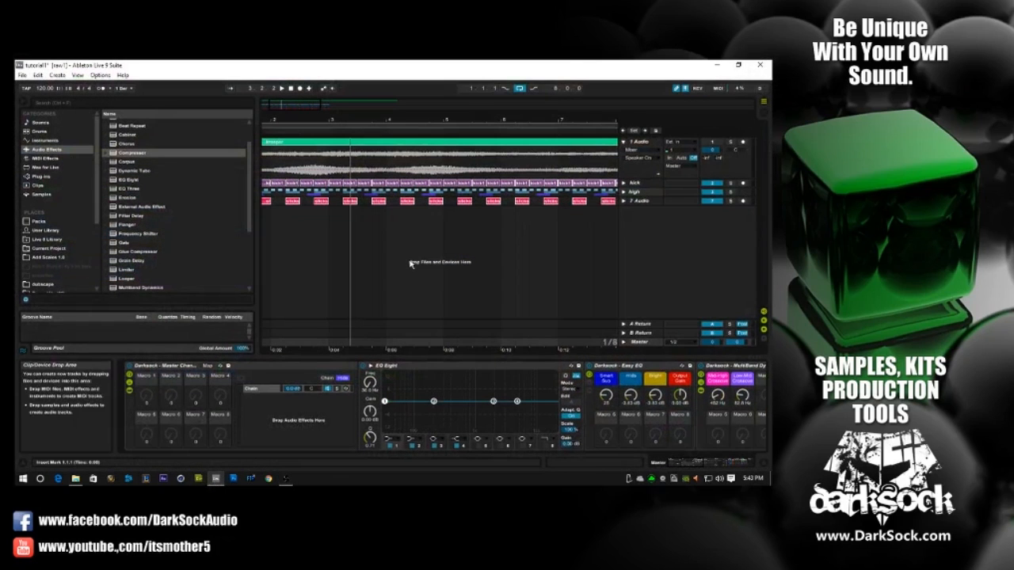
pyautogui.click(634, 183)
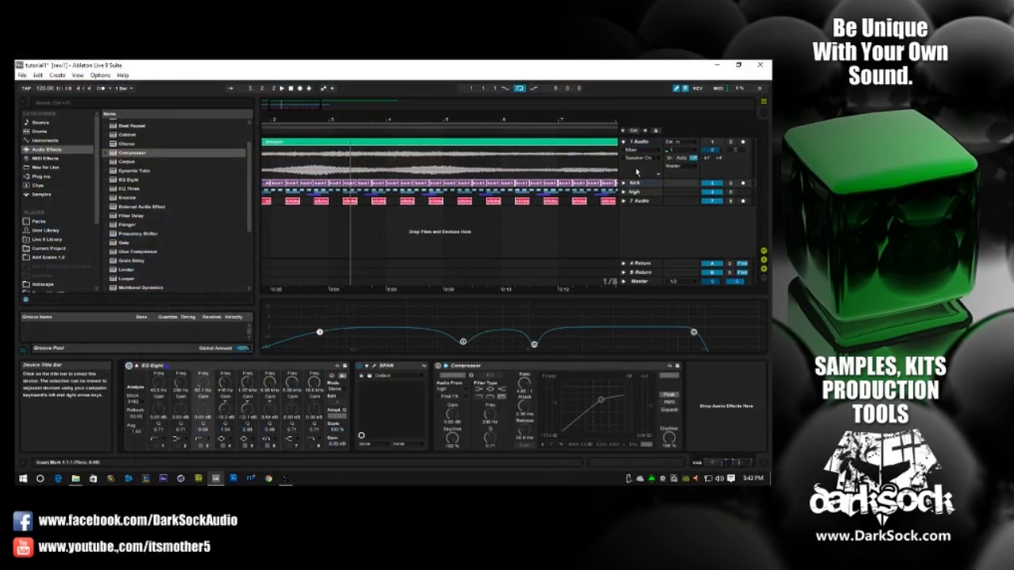
pyautogui.click(636, 192)
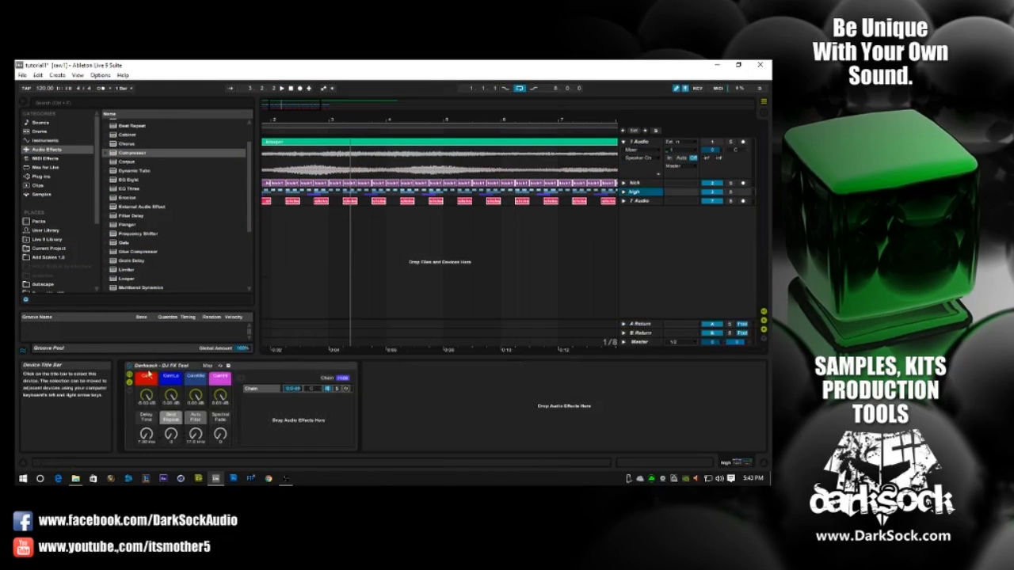
# Unfold the 7 Audio track and the high group, and deactivate the first EQ Eight on the hats track.
pyautogui.click(624, 201)
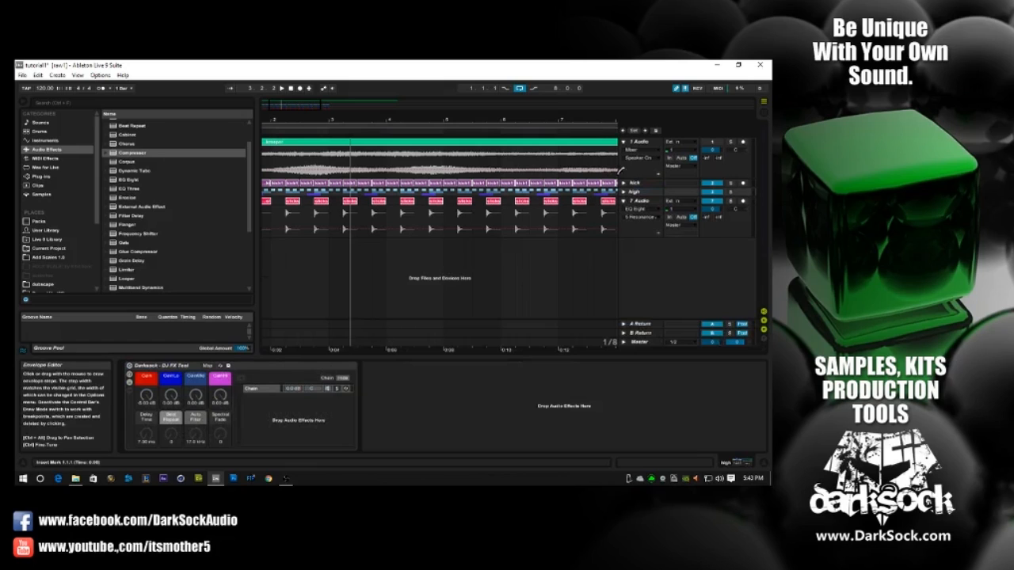
pyautogui.click(623, 193)
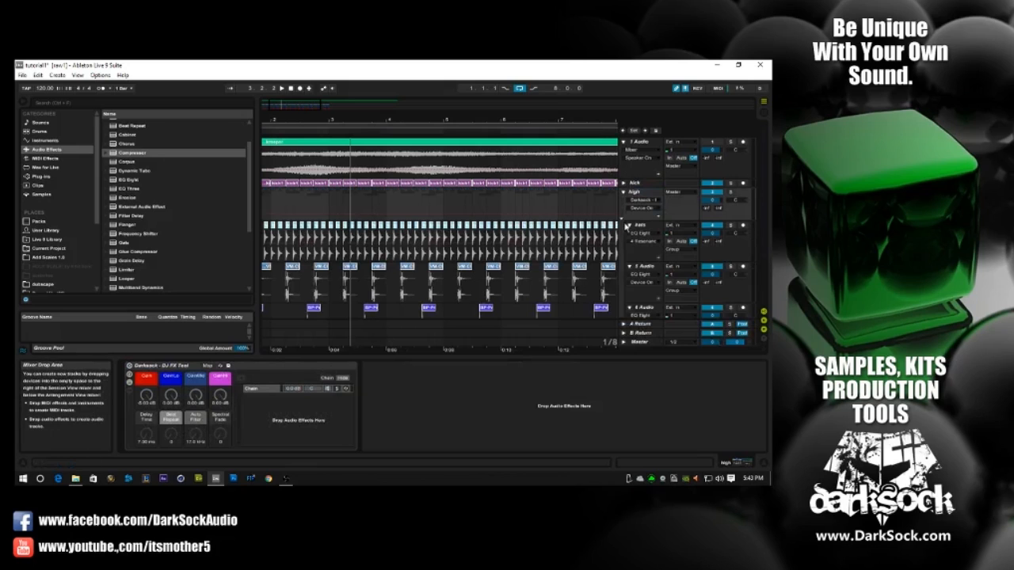
pyautogui.click(641, 226)
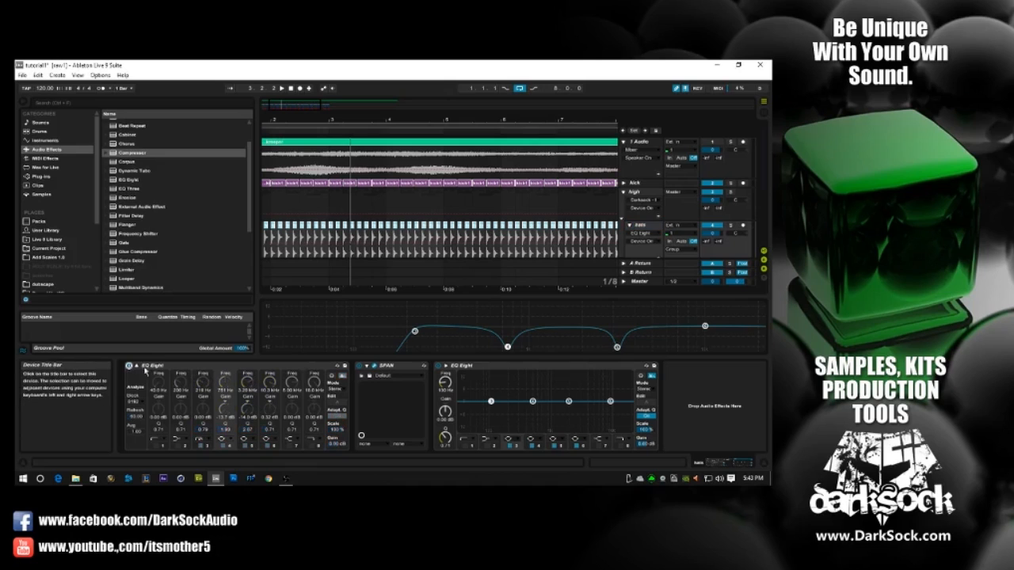
# Deactivate the EQ Eight on the 5 Audio and 6 Audio tracks inside the high group.
pyautogui.scroll(-1, 646, 231)
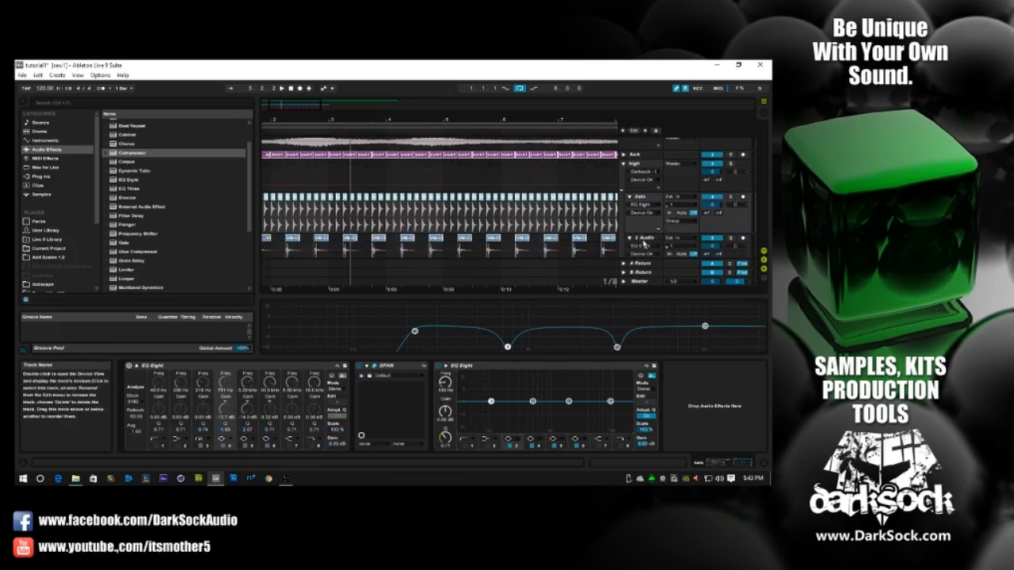
pyautogui.click(643, 240)
pyautogui.scroll(-1, 648, 181)
pyautogui.scroll(-1, 647, 182)
pyautogui.click(640, 210)
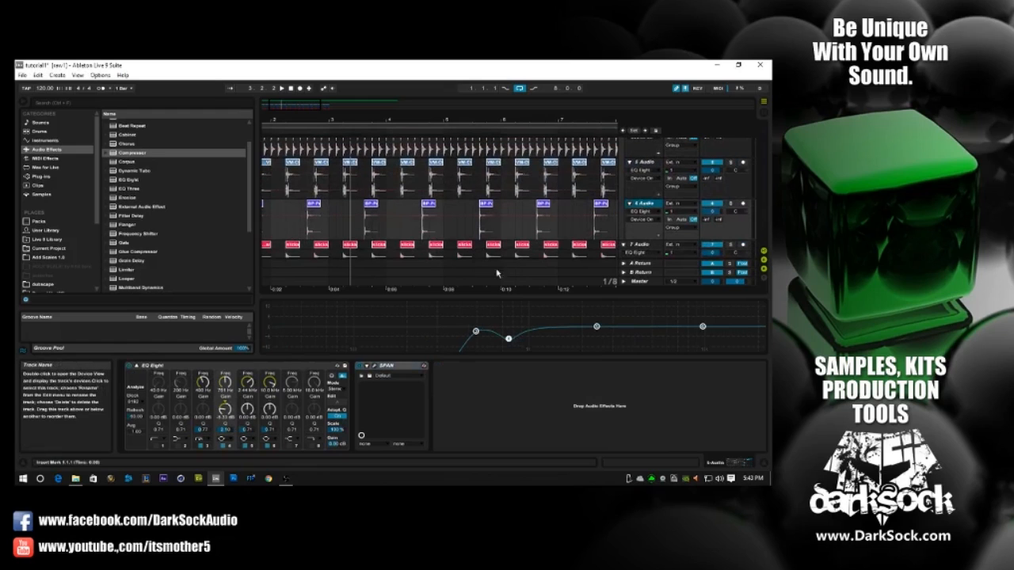
pyautogui.click(166, 366)
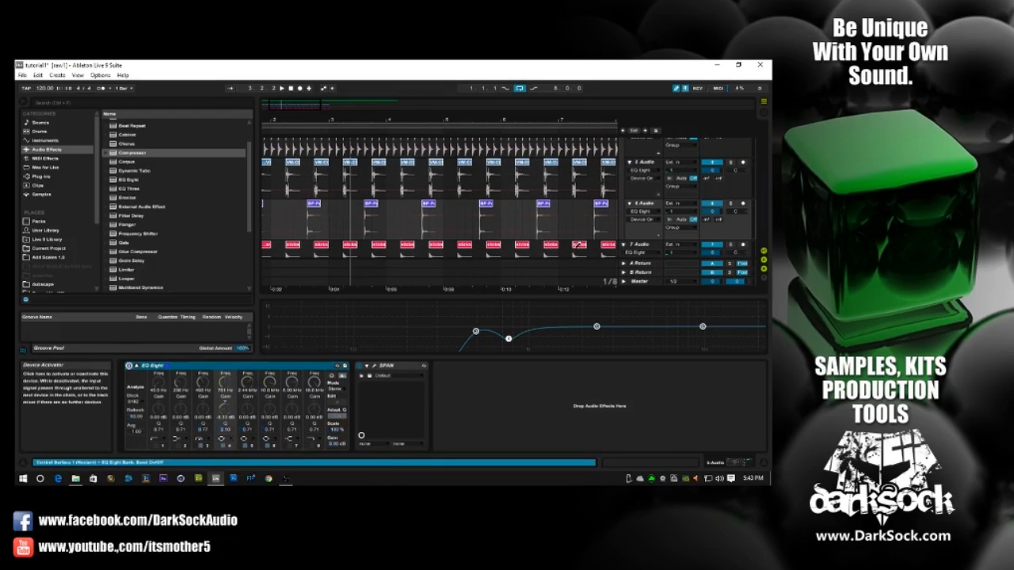
# Deactivate the EQ Eight on the 7 Audio track and the Darksock Master Chain rack on the Master track.
pyautogui.scroll(-1, 658, 237)
pyautogui.click(658, 238)
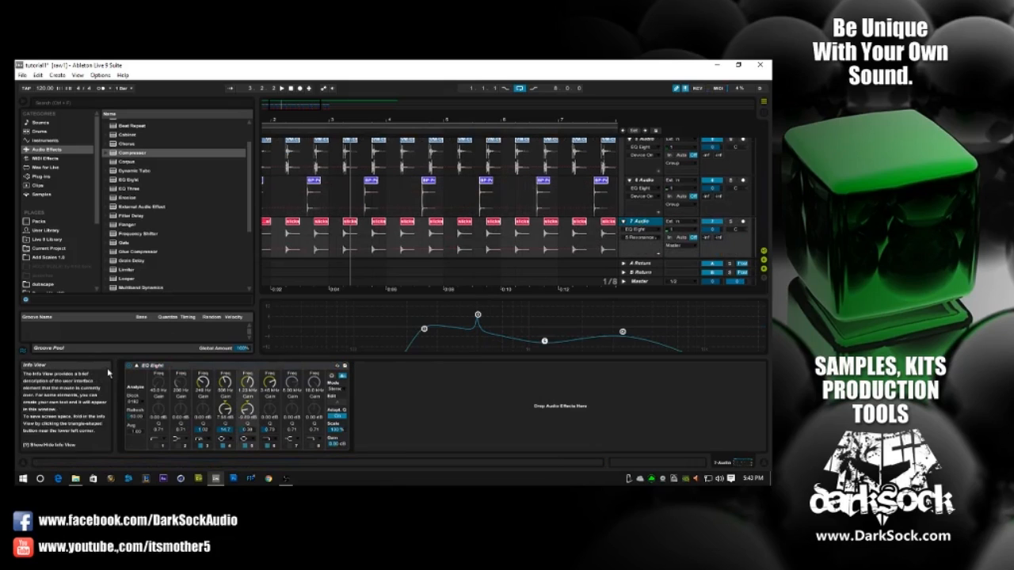
pyautogui.click(128, 367)
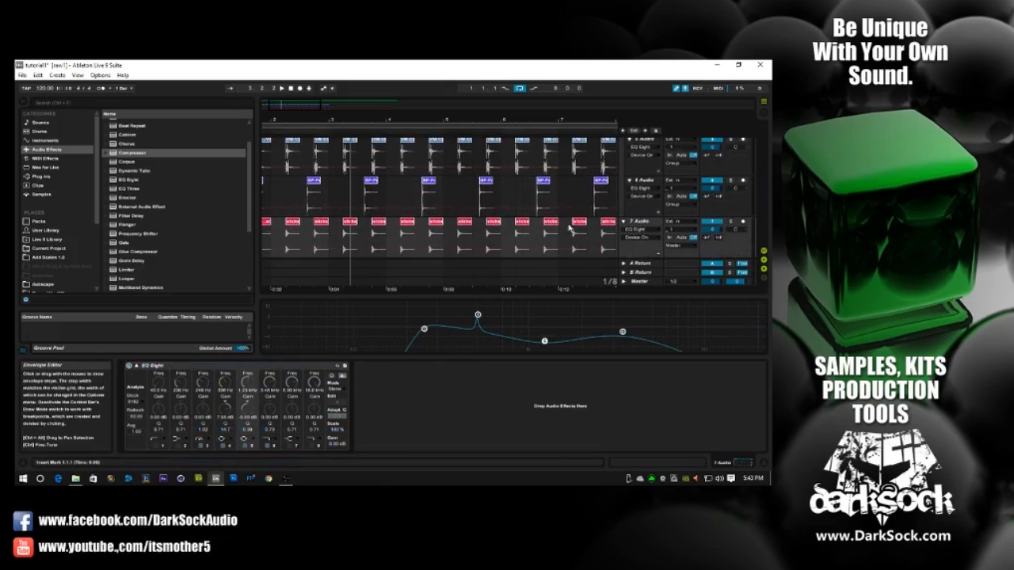
pyautogui.click(647, 283)
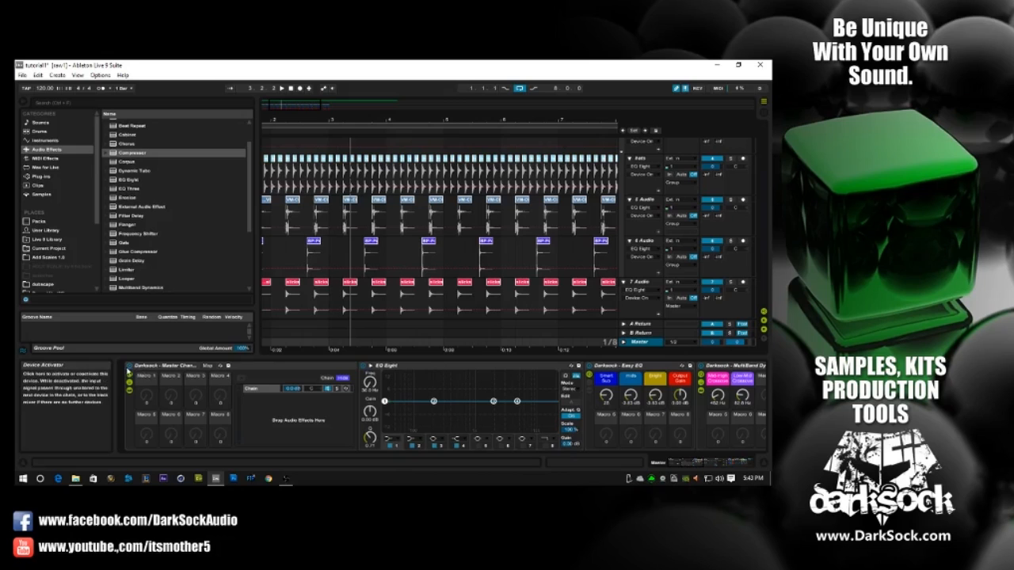
pyautogui.scroll(3, 371, 255)
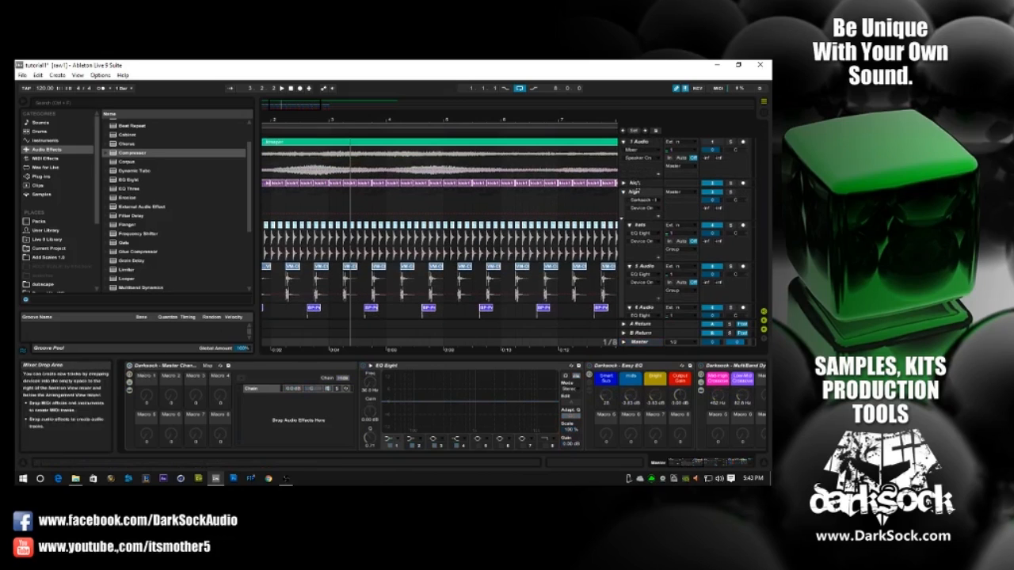
# Display the kick track's devices, solo the track and play it with its EQ Eight bypassed.
pyautogui.click(638, 184)
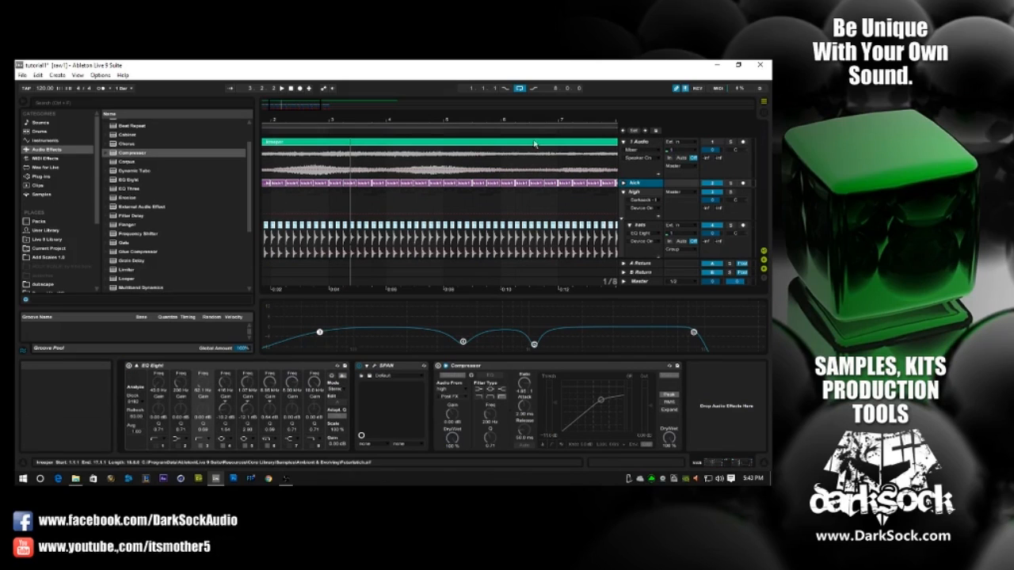
pyautogui.click(282, 89)
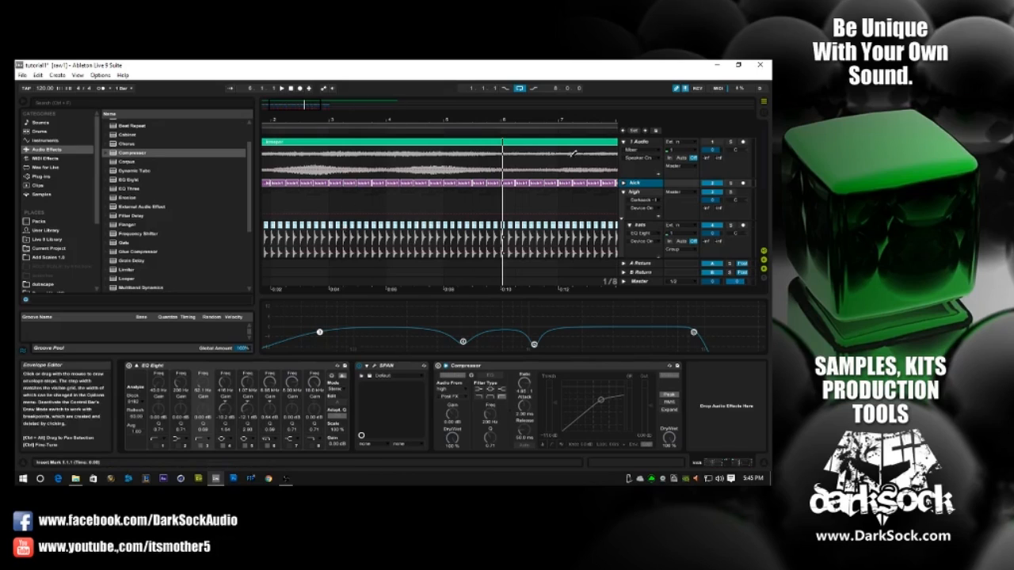
pyautogui.scroll(-3, 640, 188)
pyautogui.scroll(3, 638, 187)
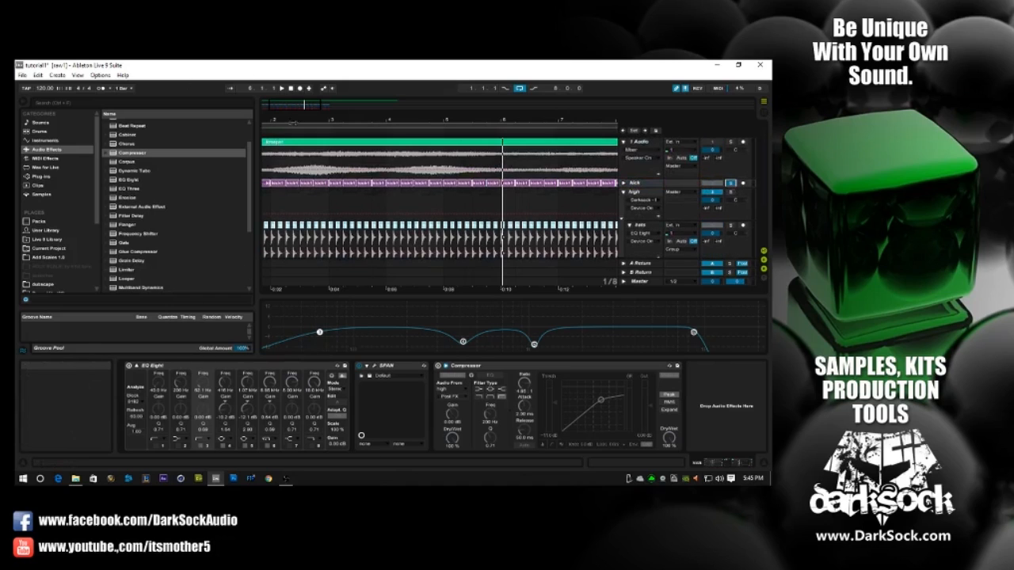
pyautogui.click(281, 89)
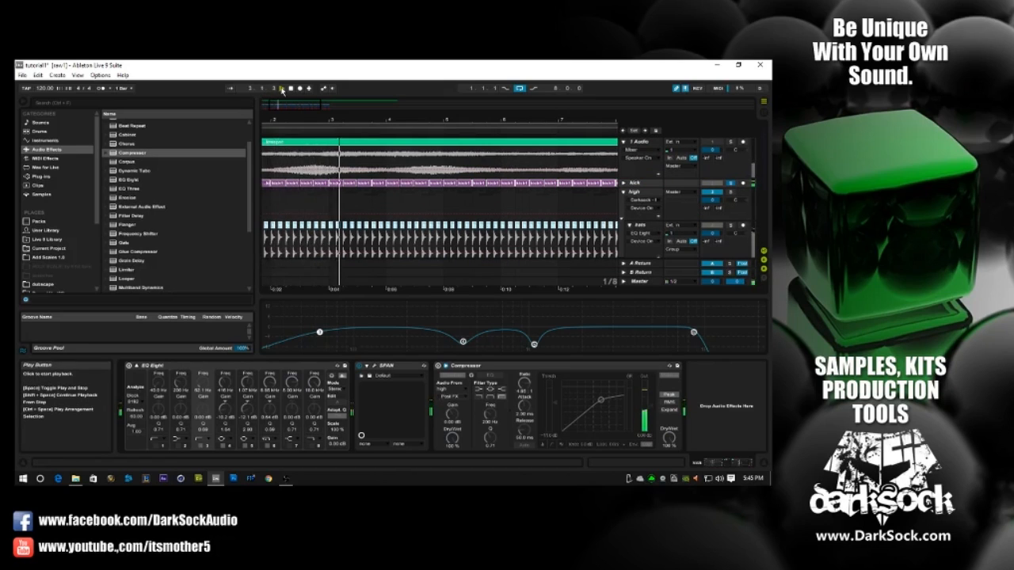
# Reactivate the kick's EQ Eight during playback and set band 3's low-cut frequency to about 62.5 Hz.
pyautogui.click(129, 366)
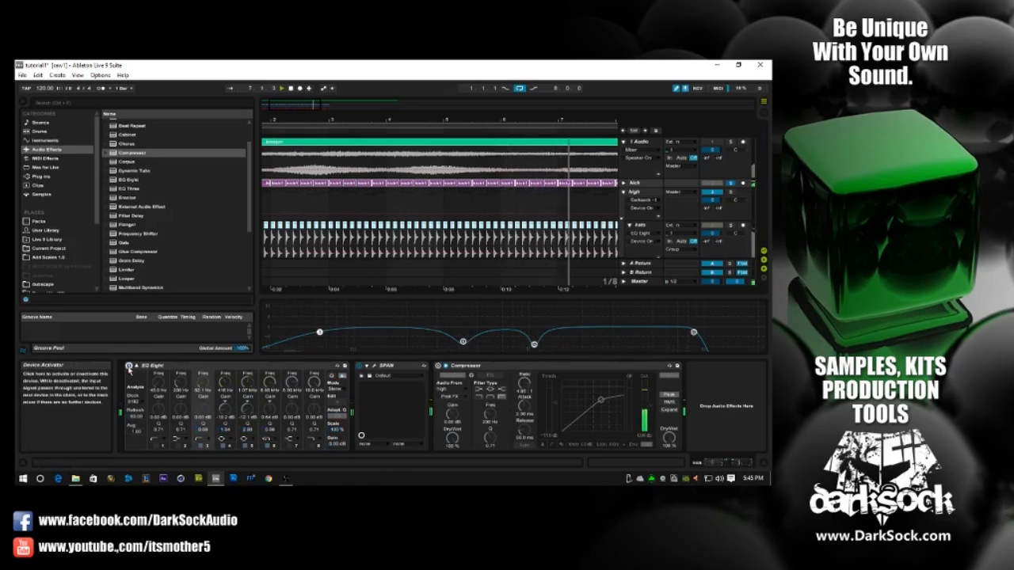
pyautogui.click(129, 366)
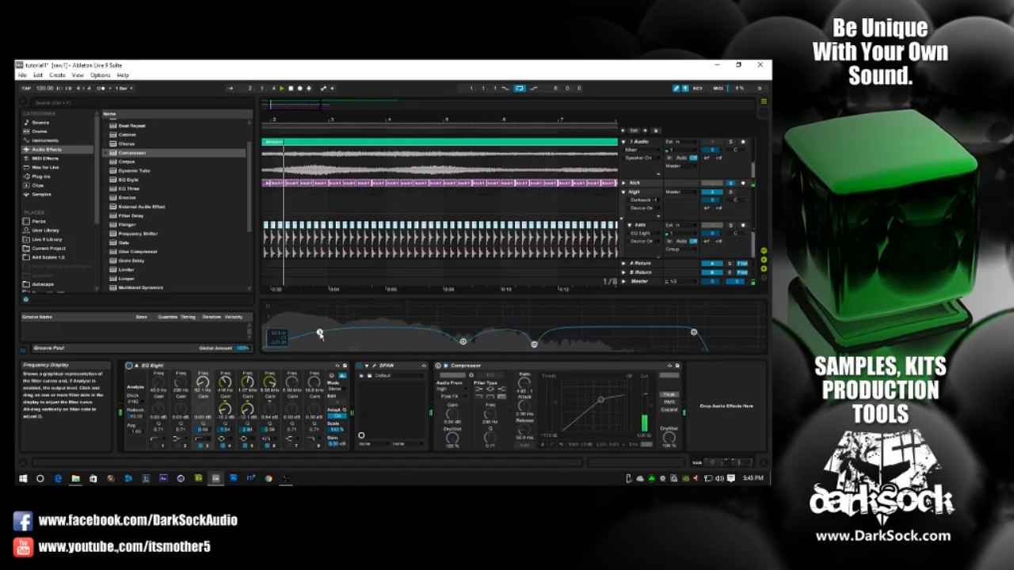
pyautogui.moveTo(320, 334); pyautogui.dragTo(321, 333)
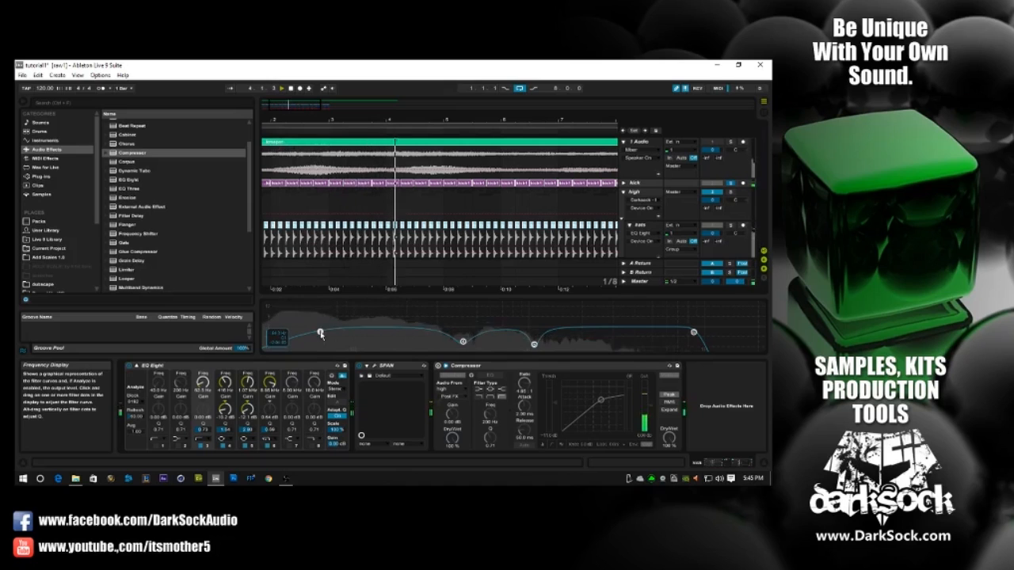
# Uncover the frequency chart behind the Ableton Live window, and maximize the window again.
pyautogui.hotkey('alt', 'Tab')
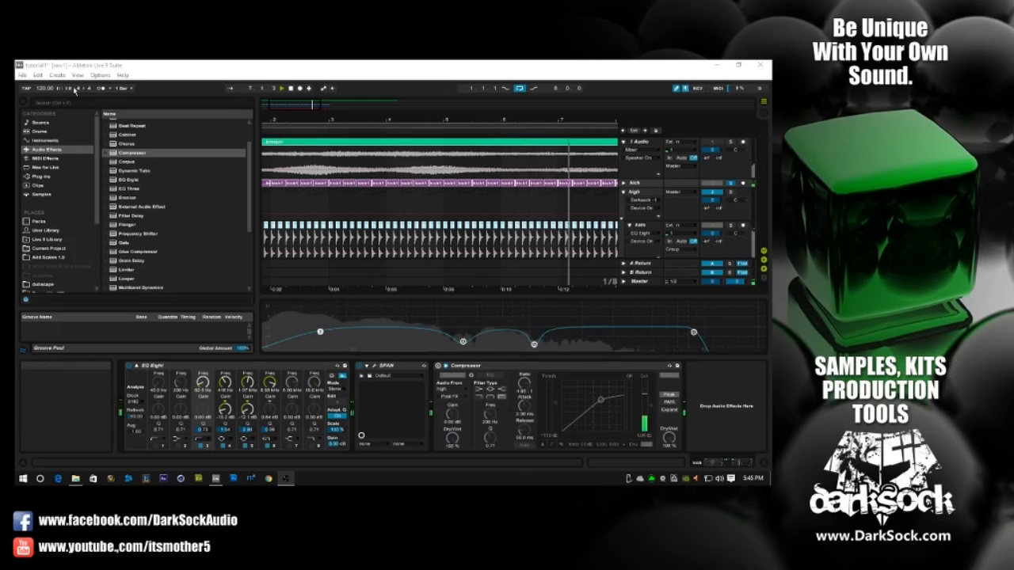
pyautogui.moveTo(310, 68)
pyautogui.mouseDown()
pyautogui.moveTo(317, 327)
pyautogui.moveTo(306, 258)
pyautogui.moveTo(313, 76)
pyautogui.moveTo(317, 84)
pyautogui.mouseUp()
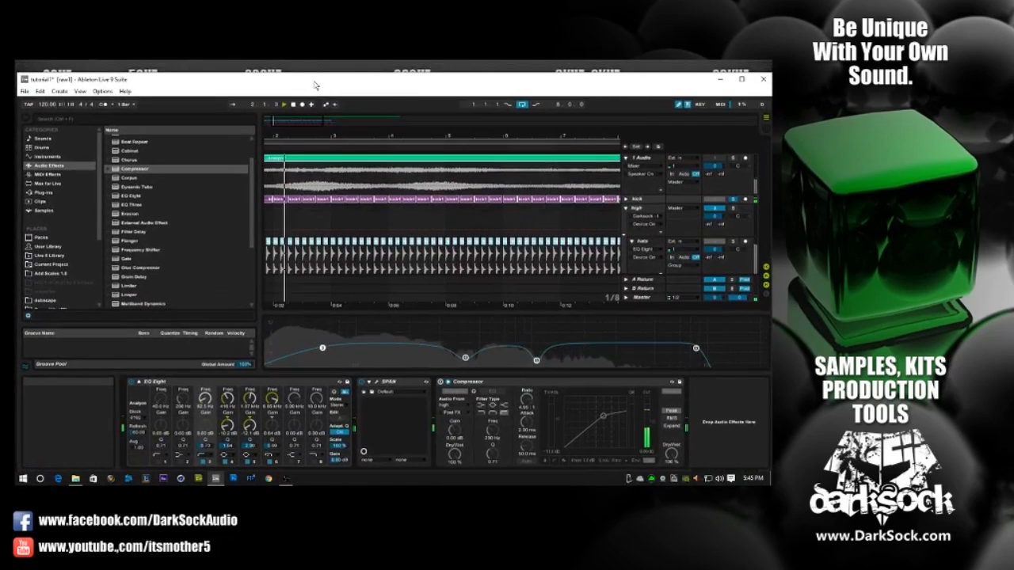
pyautogui.click(741, 79)
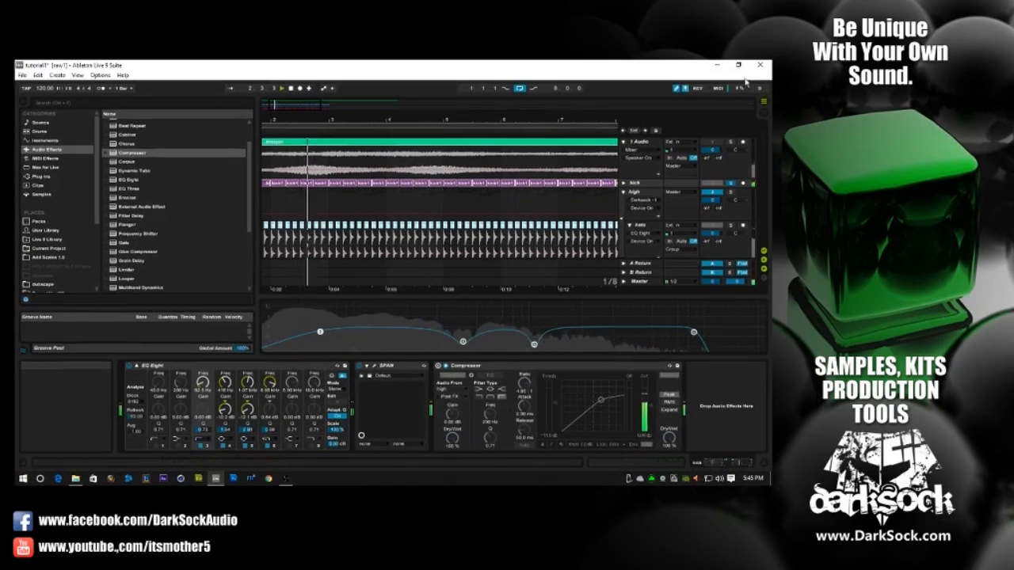
# Try the steeper 48 dB/octave low cut on band 3 of the kick's EQ Eight and compare it with the EQ bypassed.
pyautogui.click(291, 89)
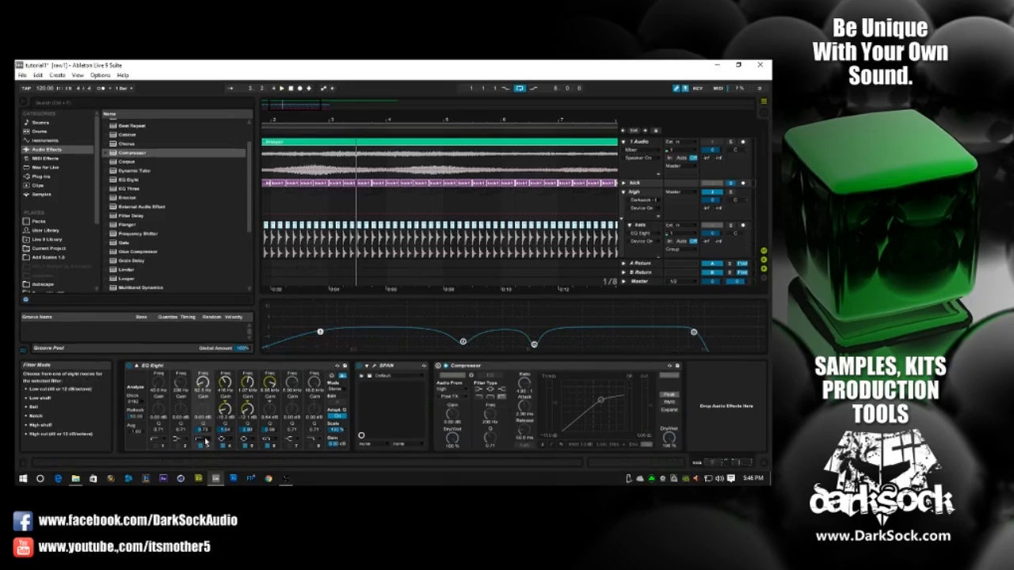
pyautogui.click(199, 440)
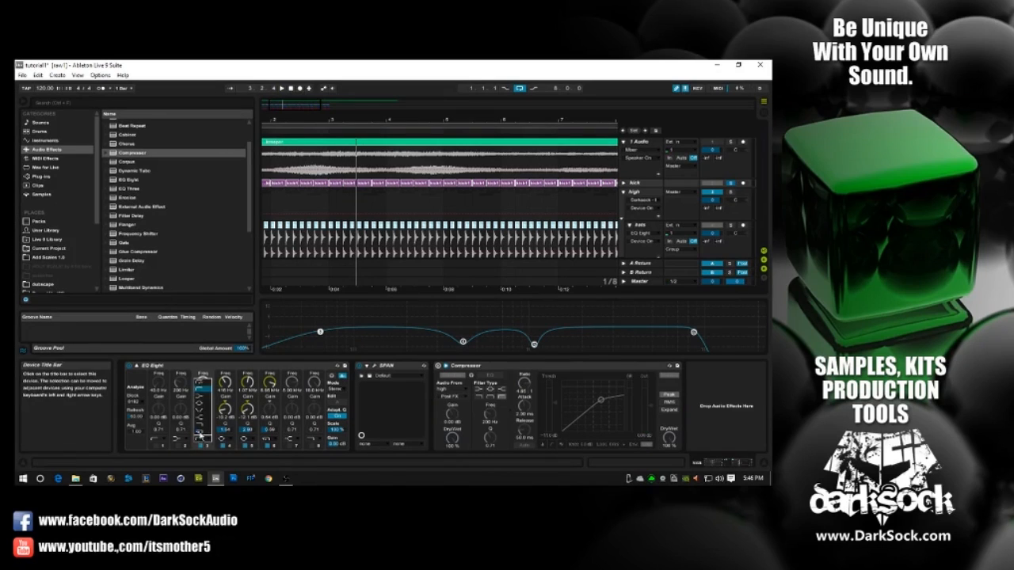
pyautogui.click(204, 385)
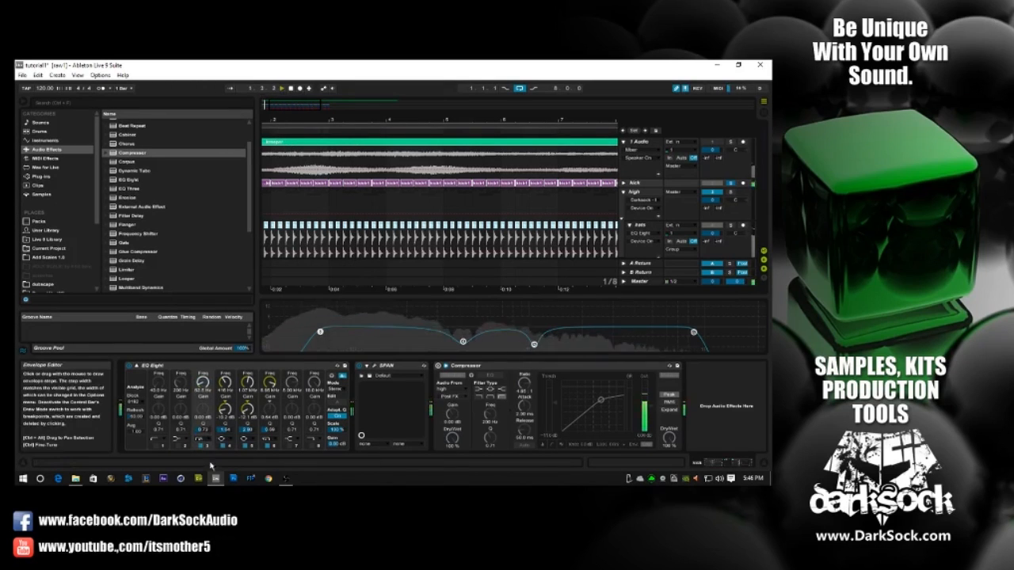
pyautogui.press('space')
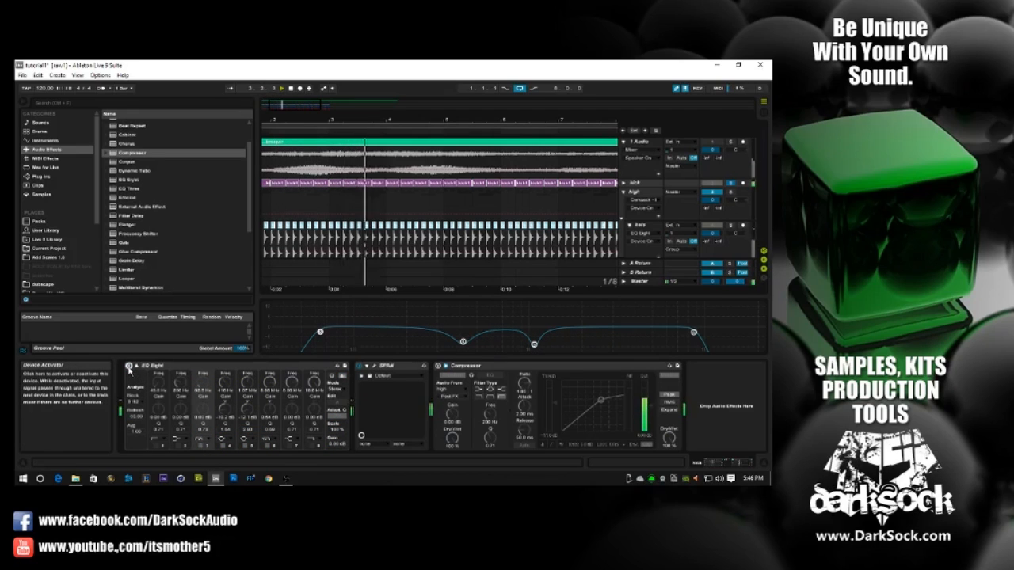
pyautogui.click(129, 366)
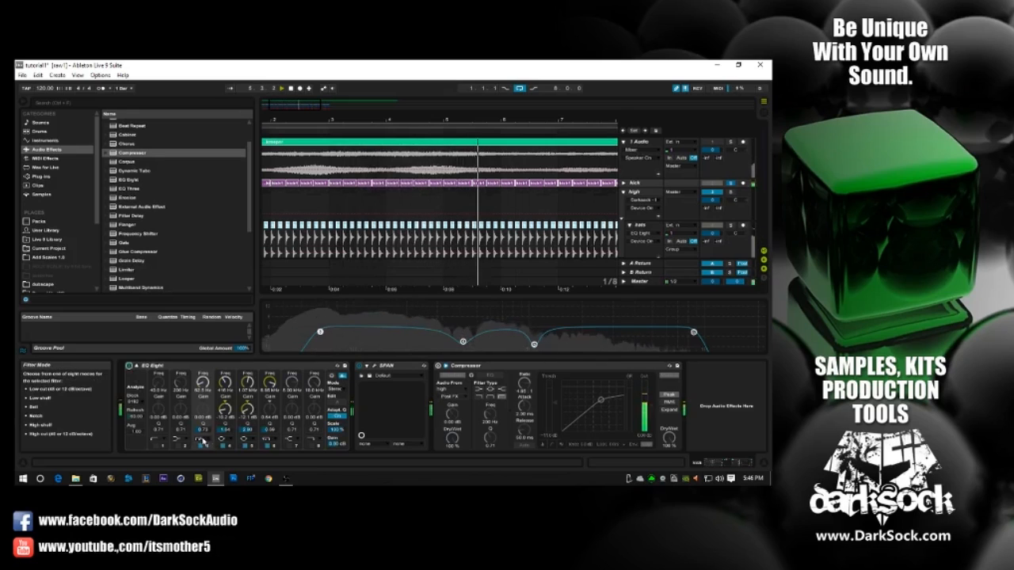
# Set band 3 of the kick's EQ Eight to the gentler 12 dB/octave low cut with a frequency of about 54.1 Hz.
pyautogui.click(199, 438)
pyautogui.click(202, 393)
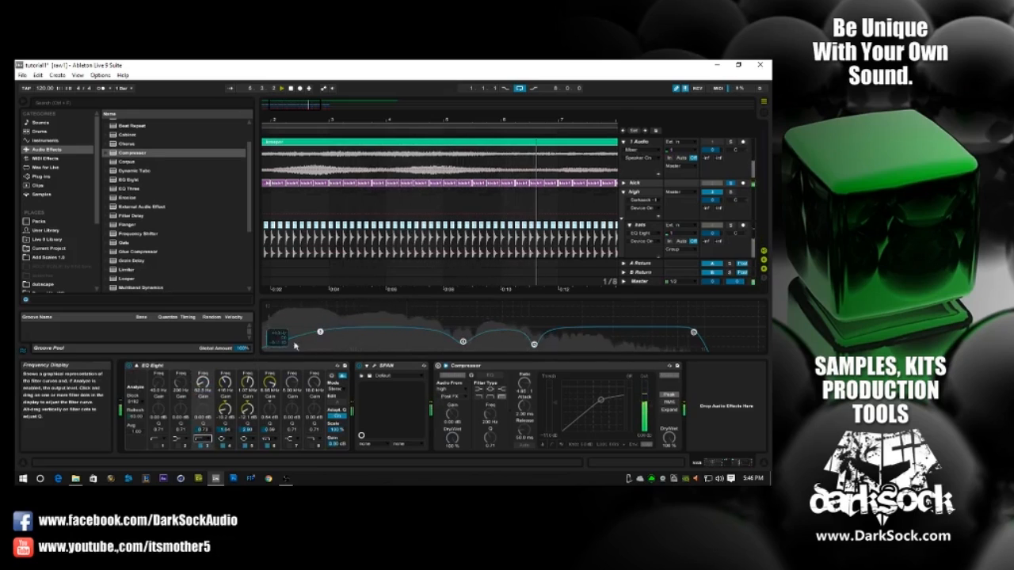
pyautogui.moveTo(317, 331); pyautogui.dragTo(309, 332)
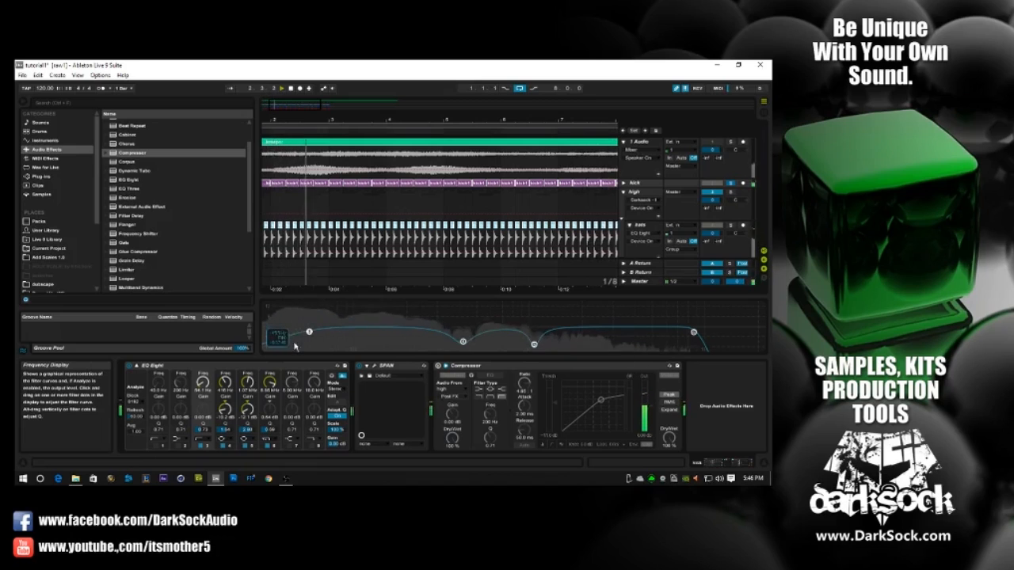
pyautogui.click(199, 441)
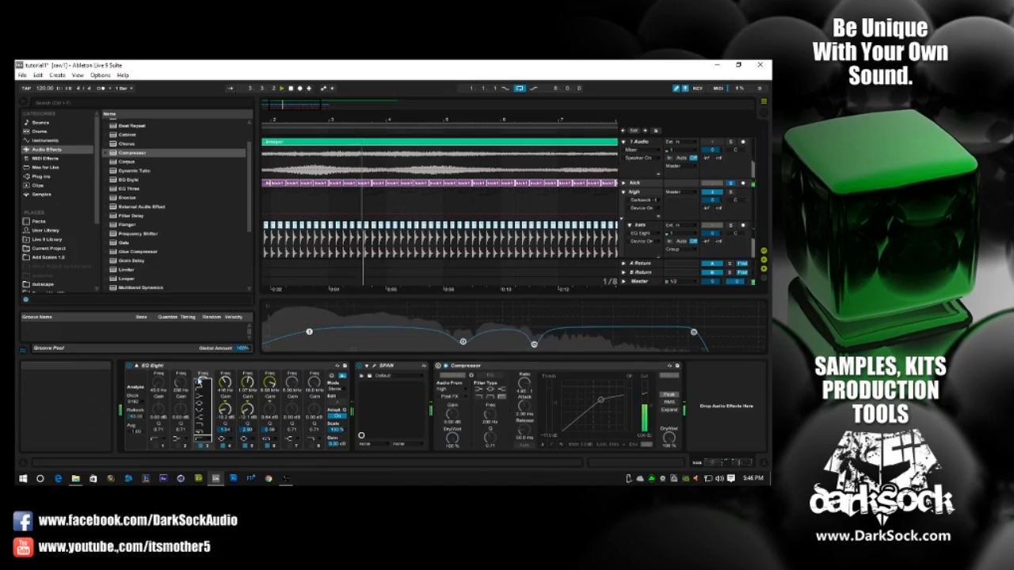
pyautogui.click(199, 384)
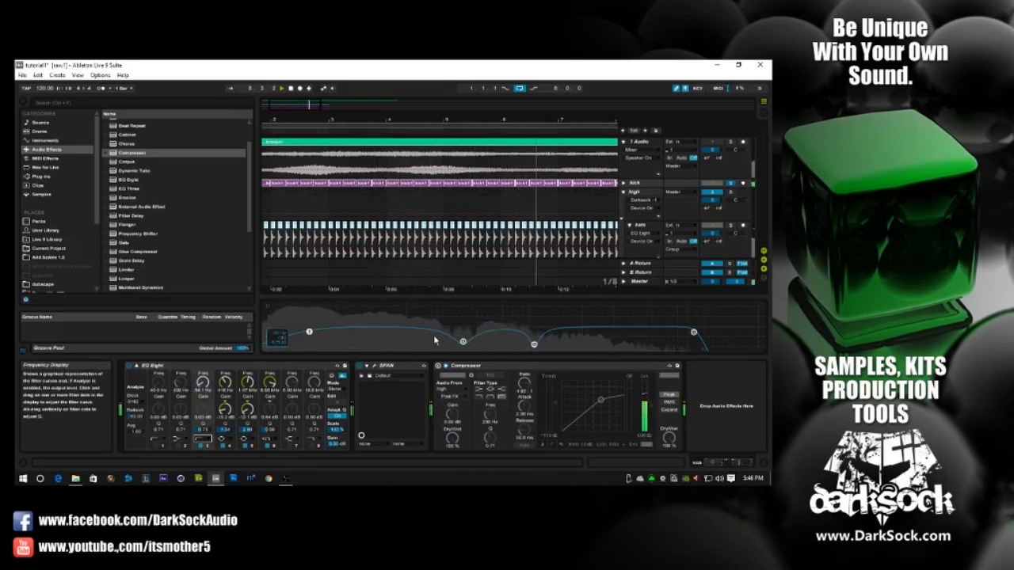
# Select band 4 of the kick's EQ Eight and lower the Ableton Live window to examine the chart's kick frequencies.
pyautogui.click(463, 343)
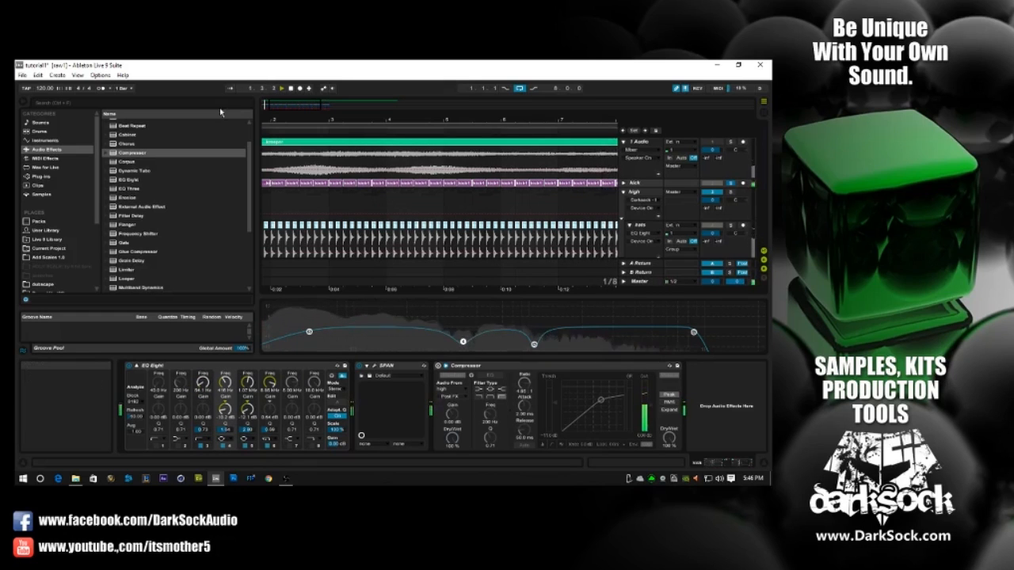
pyautogui.moveTo(345, 66); pyautogui.dragTo(362, 260)
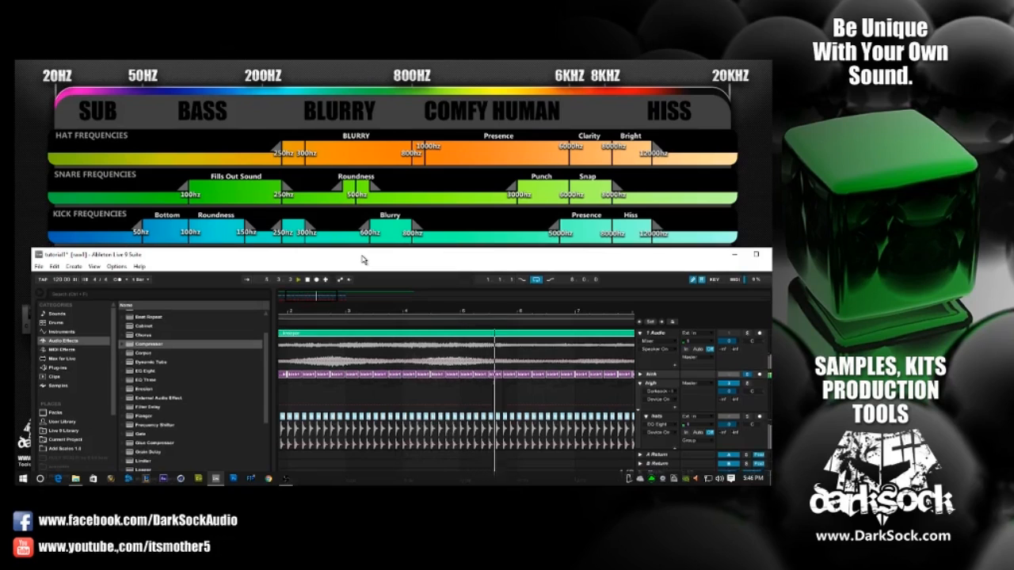
pyautogui.moveTo(362, 260); pyautogui.dragTo(357, 257)
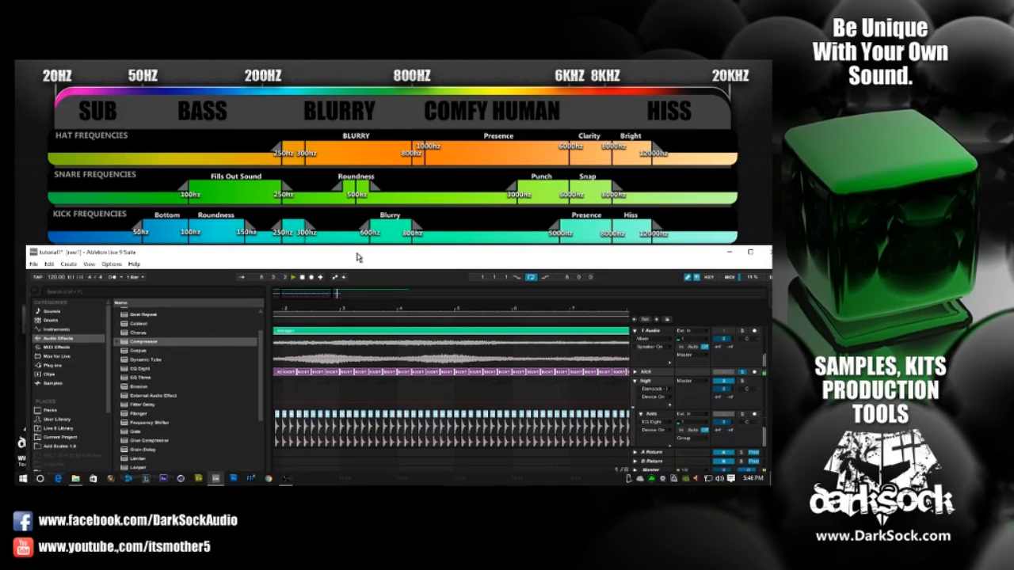
# Raise the Ableton Live window, set band 4 of the kick's EQ Eight to a slight boost at about 252 Hz, and maximize the window.
pyautogui.moveTo(356, 258); pyautogui.dragTo(369, 76)
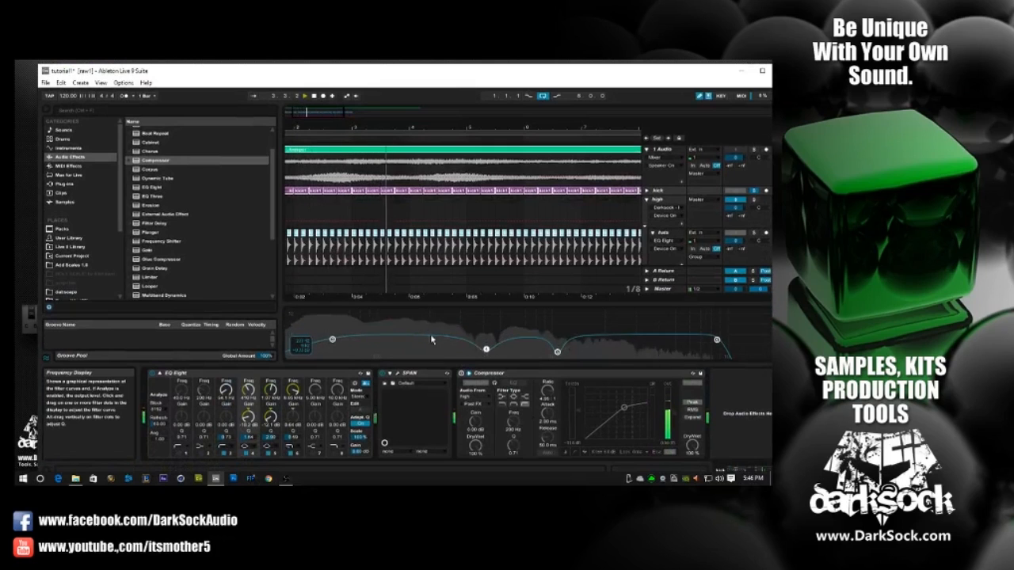
pyautogui.moveTo(486, 350); pyautogui.dragTo(448, 329)
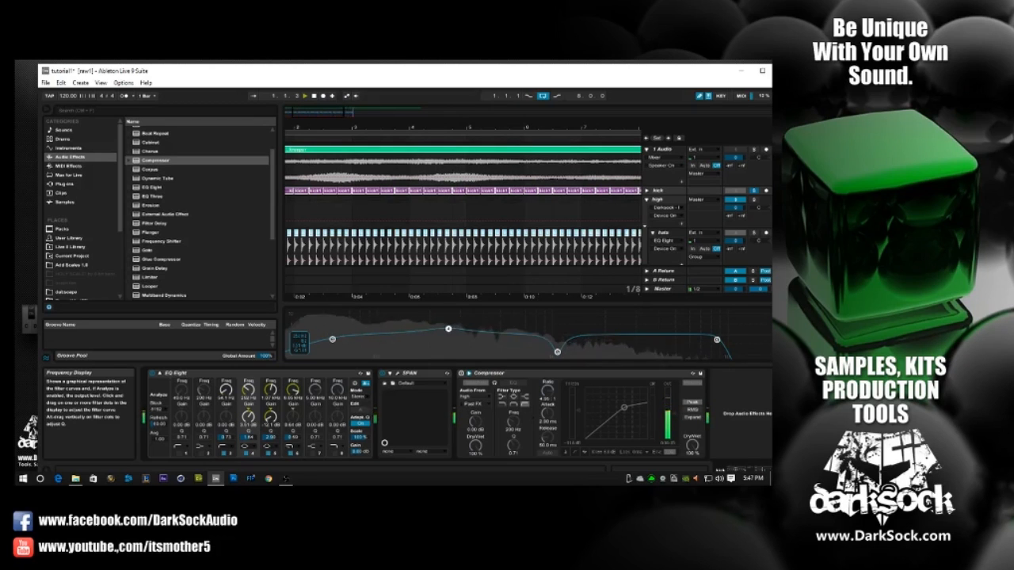
pyautogui.click(762, 72)
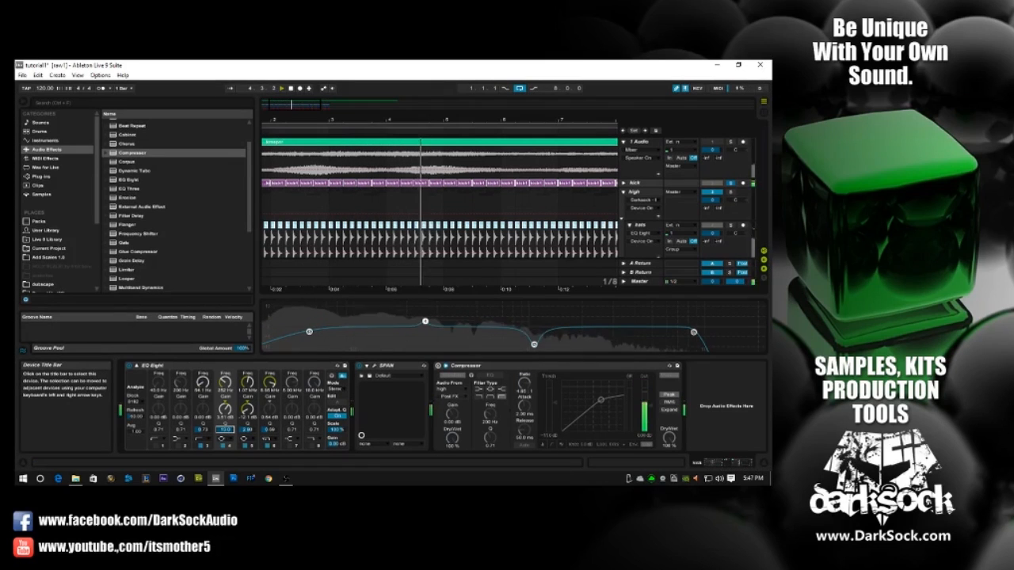
# Shift band 4 of the kick's EQ Eight to about 282 Hz with roughly 5 dB of boost, adjust its Q, and stop playback.
pyautogui.moveTo(424, 321)
pyautogui.mouseDown()
pyautogui.moveTo(425, 336)
pyautogui.moveTo(424, 321)
pyautogui.mouseUp()
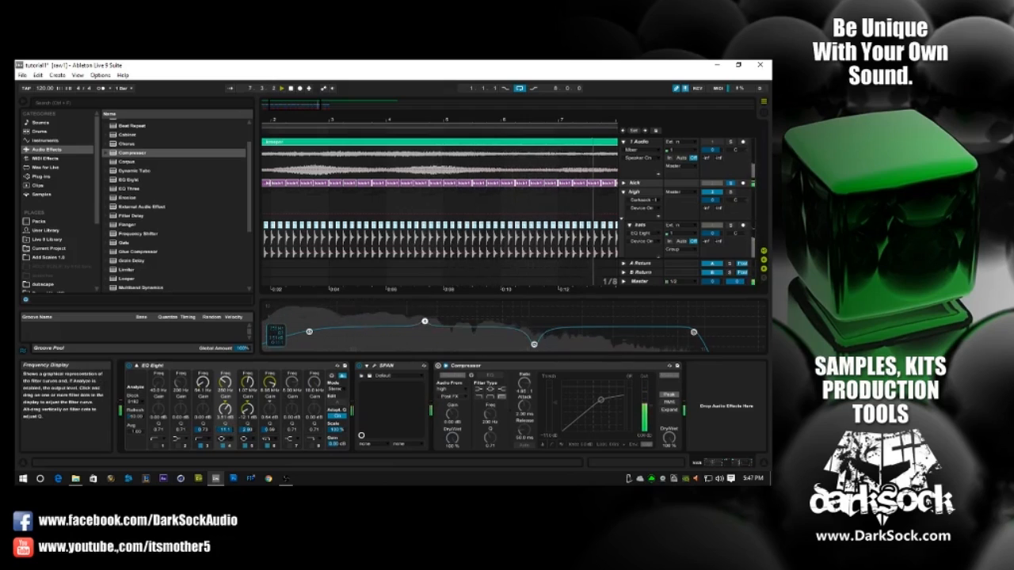
pyautogui.moveTo(425, 321); pyautogui.dragTo(433, 318)
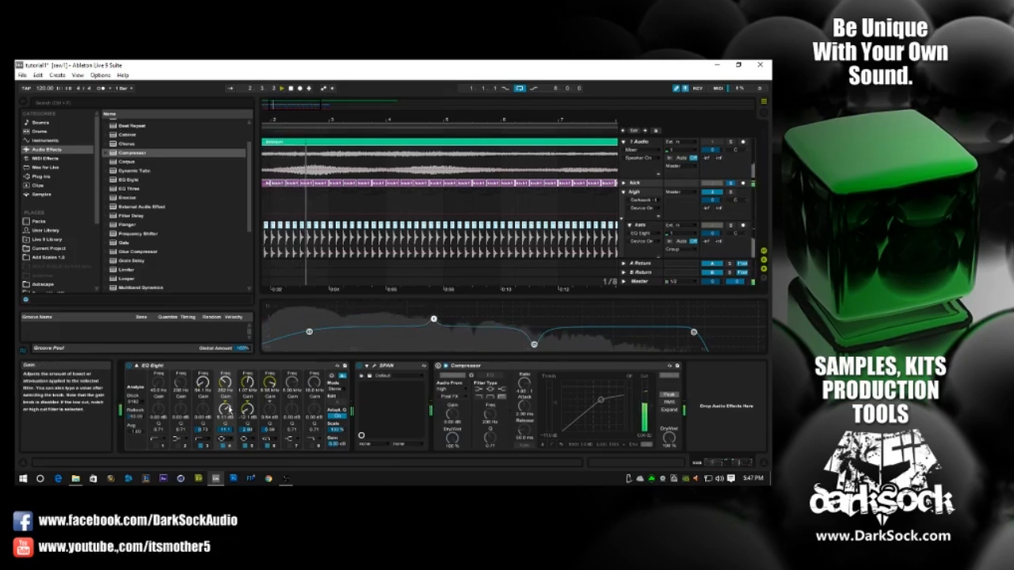
pyautogui.moveTo(224, 431); pyautogui.dragTo(224, 365)
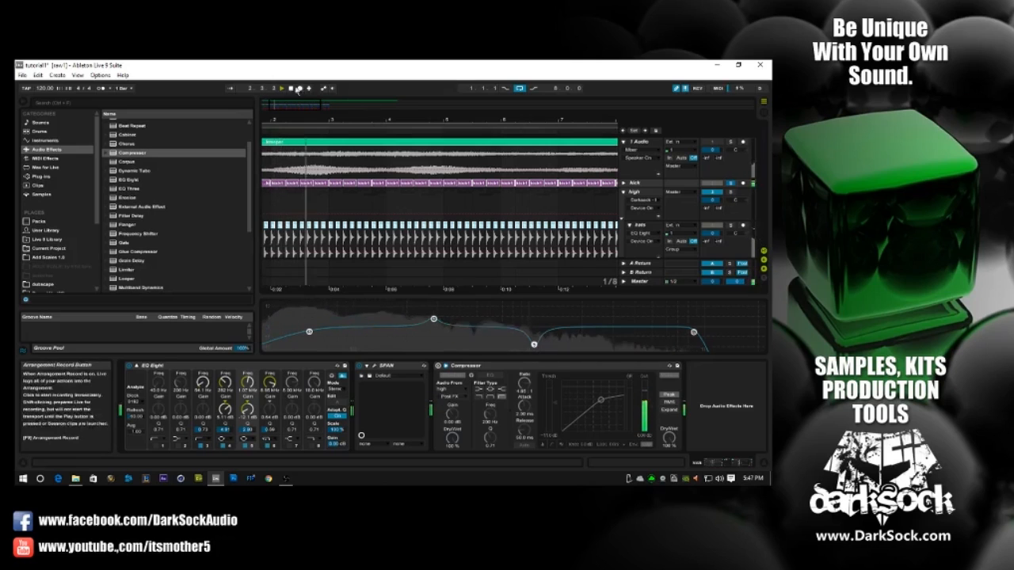
pyautogui.click(292, 89)
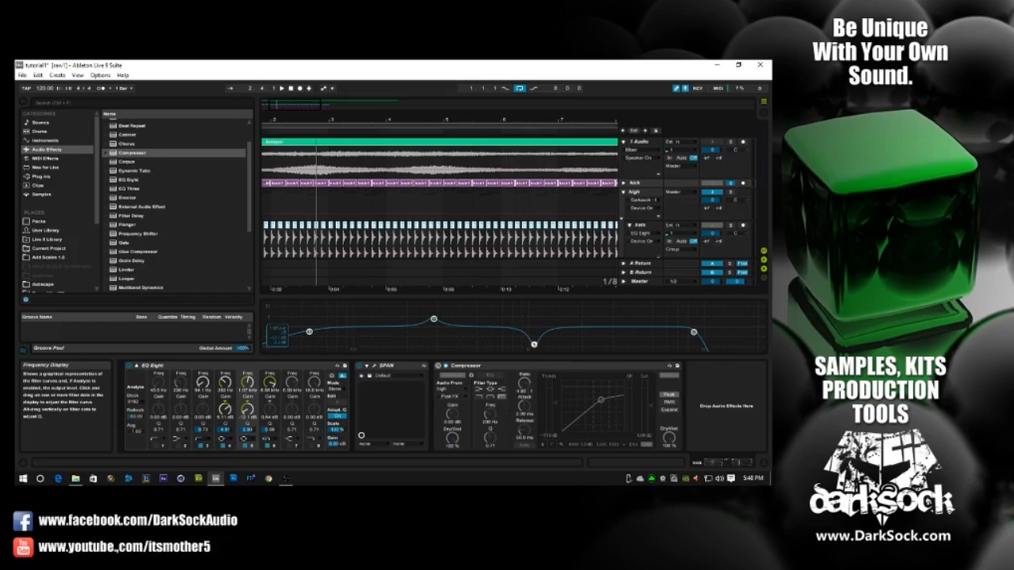
# Check the high group and hats devices, and nudge band 5 of the clap track's EQ Eight slightly upward.
pyautogui.click(634, 193)
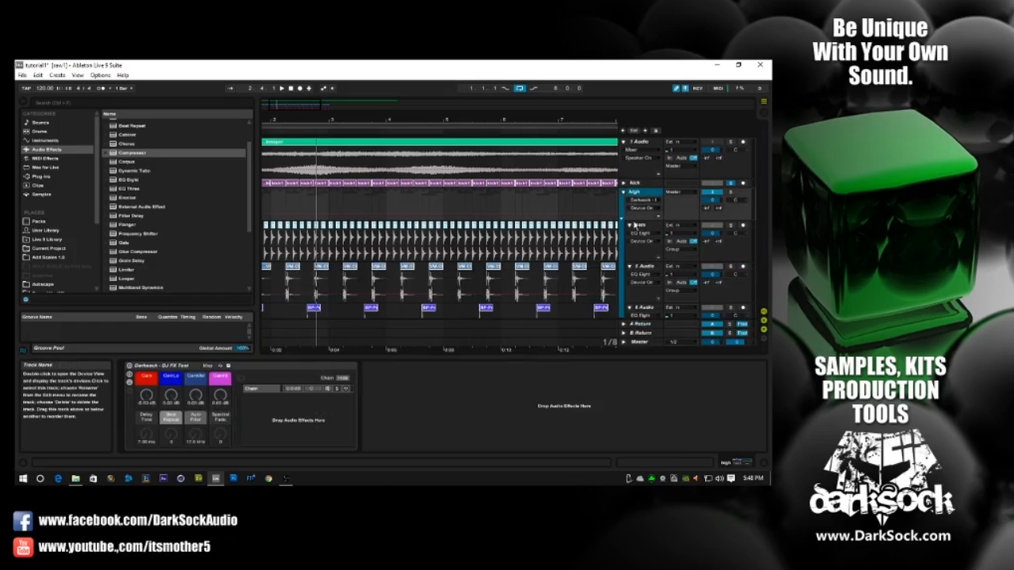
pyautogui.click(639, 228)
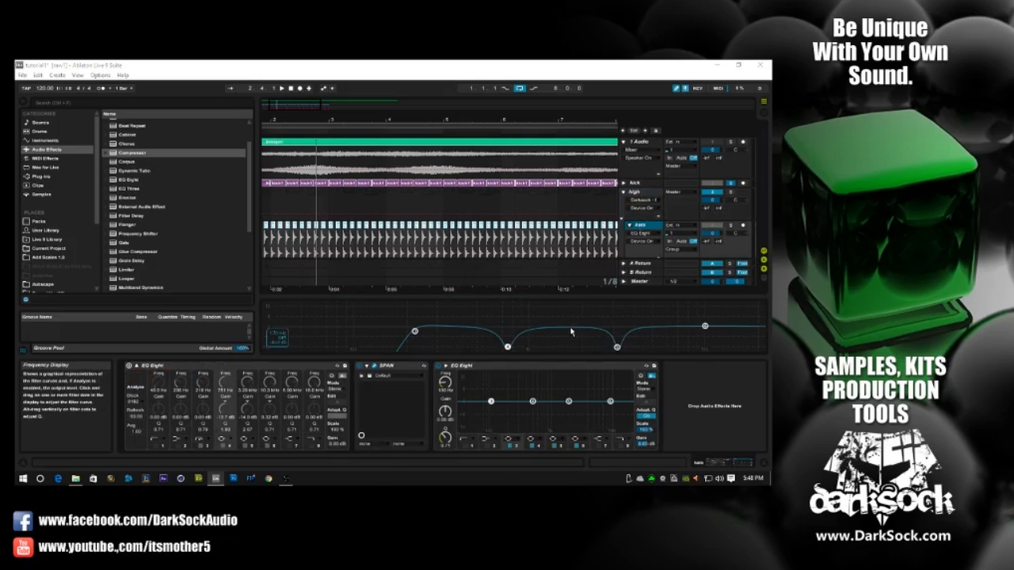
pyautogui.scroll(-3, 639, 230)
pyautogui.click(645, 223)
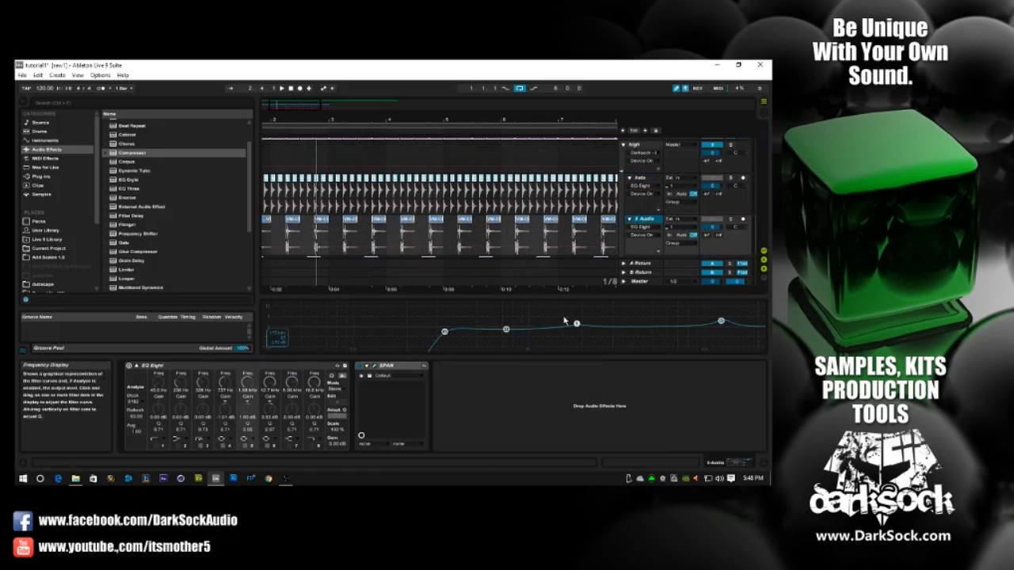
pyautogui.click(577, 324)
pyautogui.moveTo(577, 324); pyautogui.dragTo(576, 321)
# Move band 5 of the BP-Perc 2 track's EQ Eight to about 1.98 kHz, and show the snare track's EQ Eight.
pyautogui.scroll(-2, 636, 231)
pyautogui.click(635, 232)
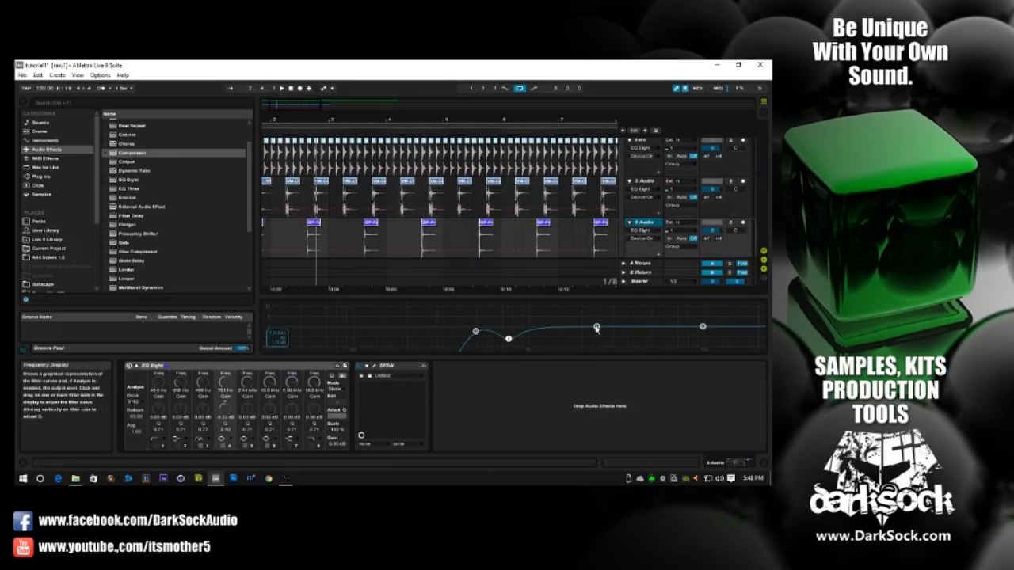
pyautogui.moveTo(596, 327); pyautogui.dragTo(584, 326)
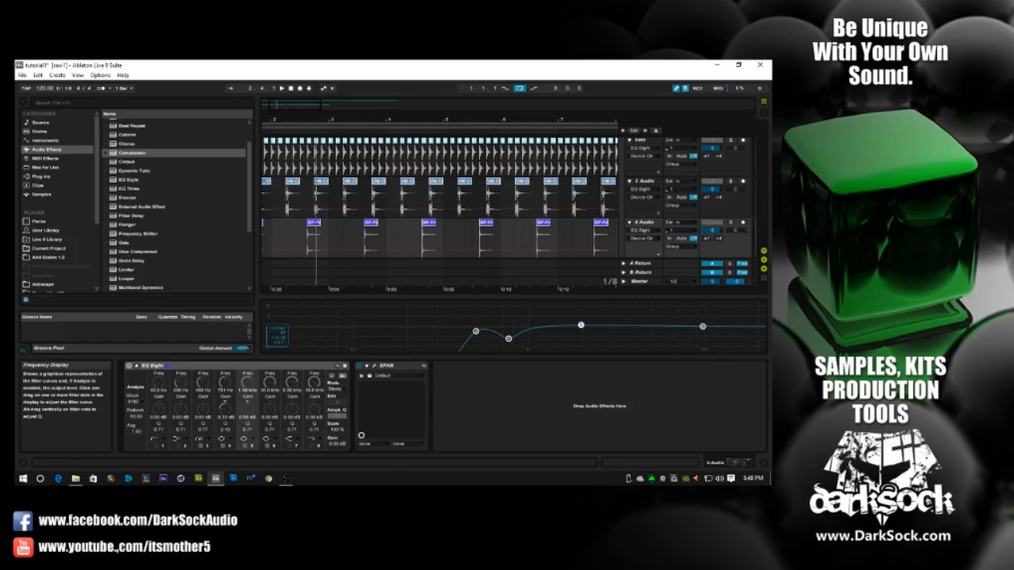
pyautogui.scroll(-2, 633, 237)
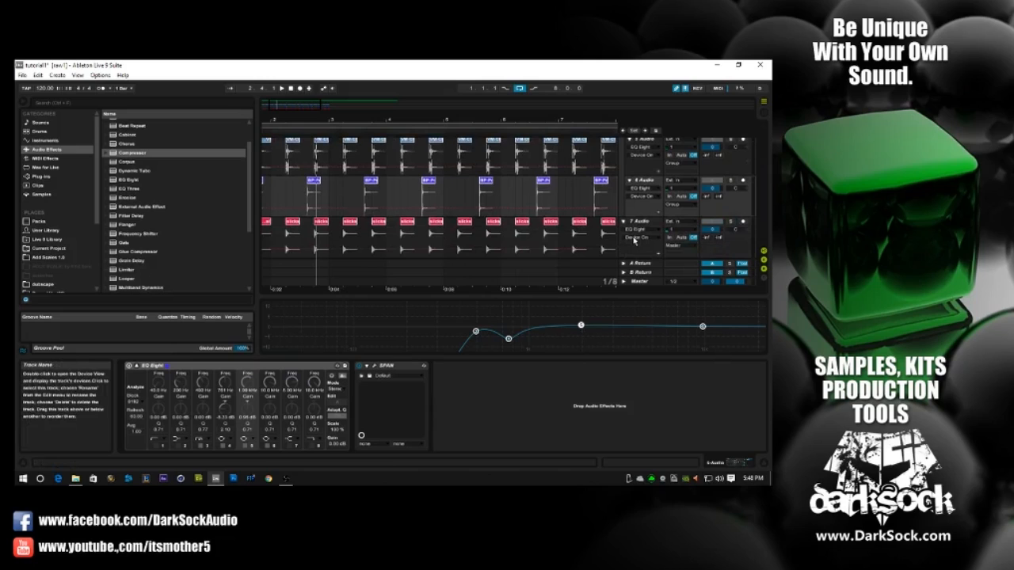
pyautogui.click(640, 224)
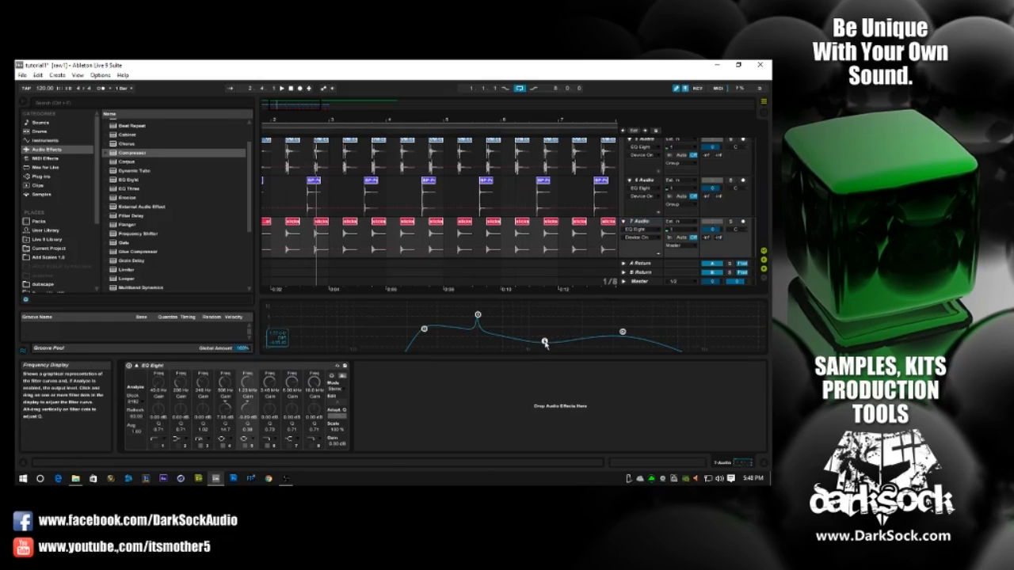
# Zoom the arrangement in around 6.3.3 and compare the EQ curves of the overlapping hat and BP-Perc 2 clips.
pyautogui.scroll(3, 547, 171)
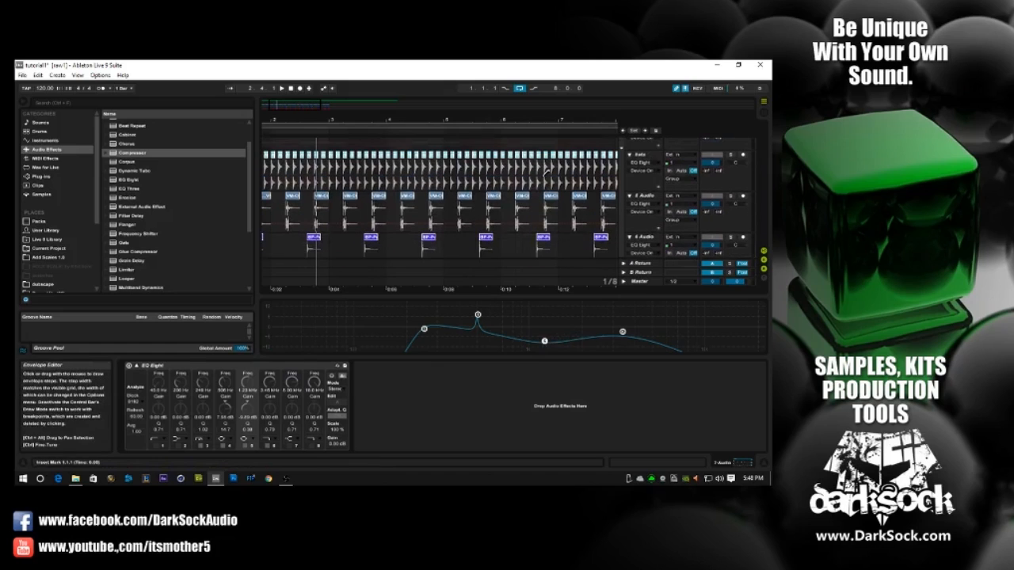
pyautogui.click(540, 161)
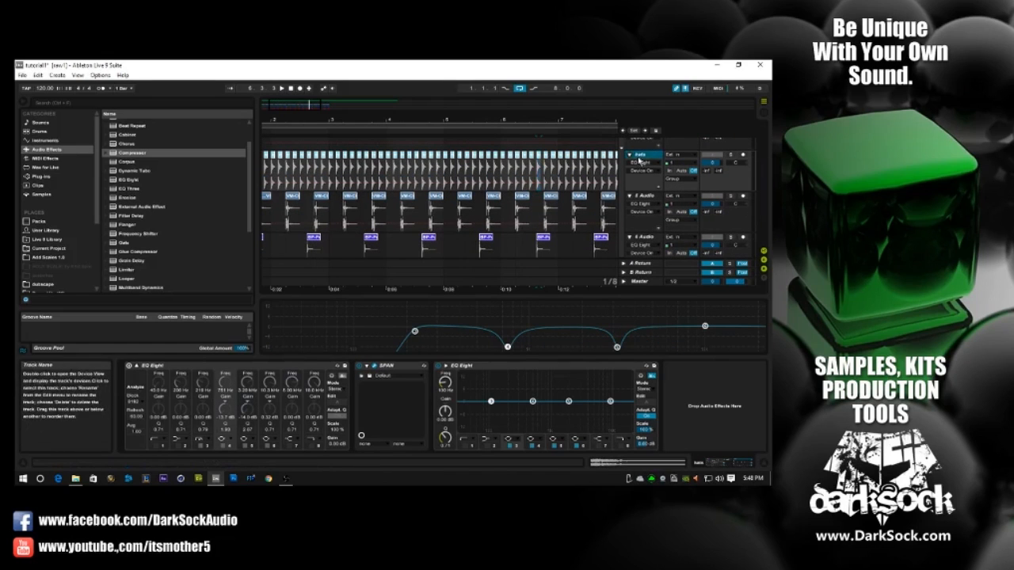
pyautogui.moveTo(543, 122); pyautogui.dragTo(499, 237)
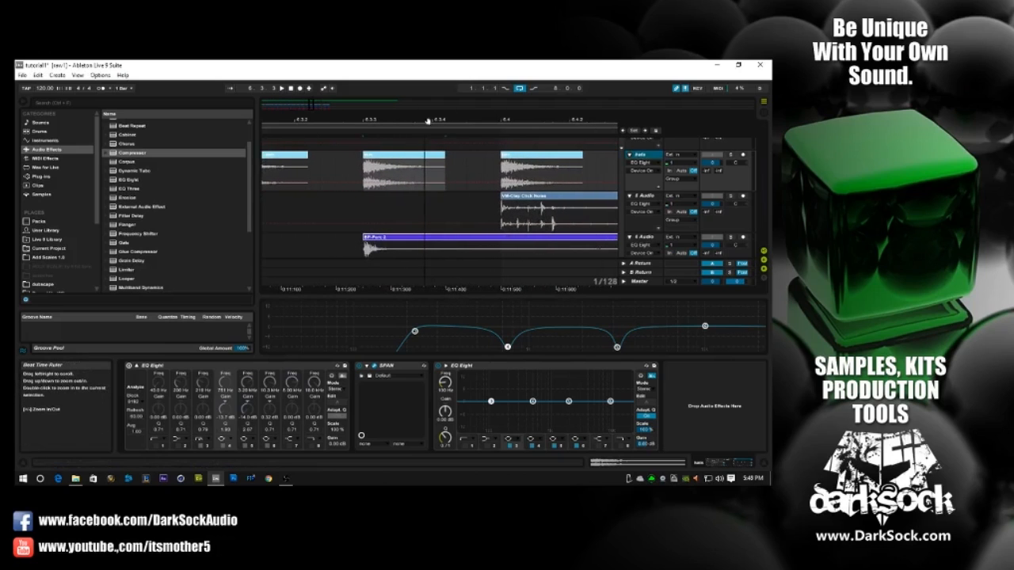
pyautogui.click(387, 244)
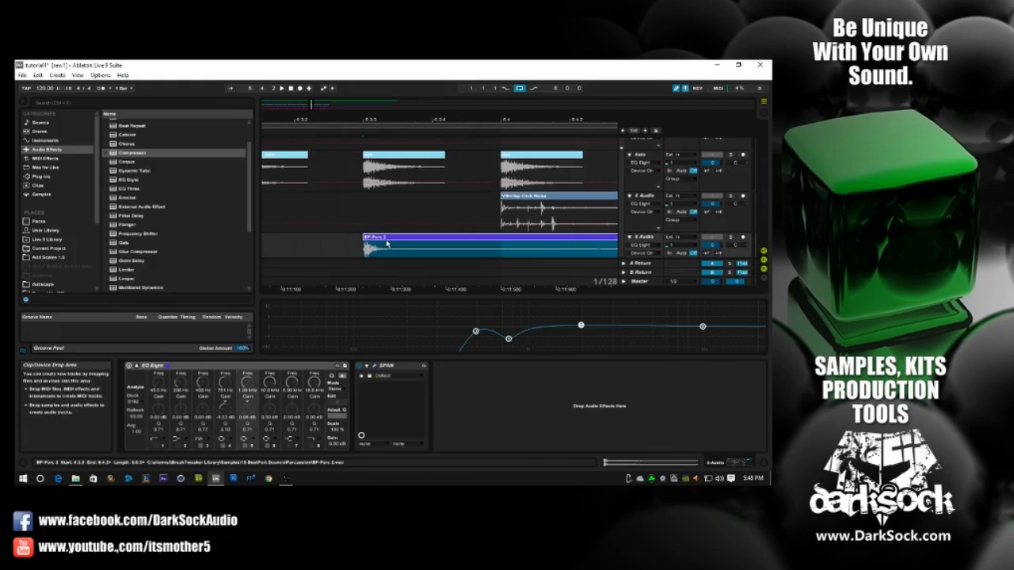
pyautogui.click(374, 156)
pyautogui.moveTo(382, 121); pyautogui.dragTo(376, 155)
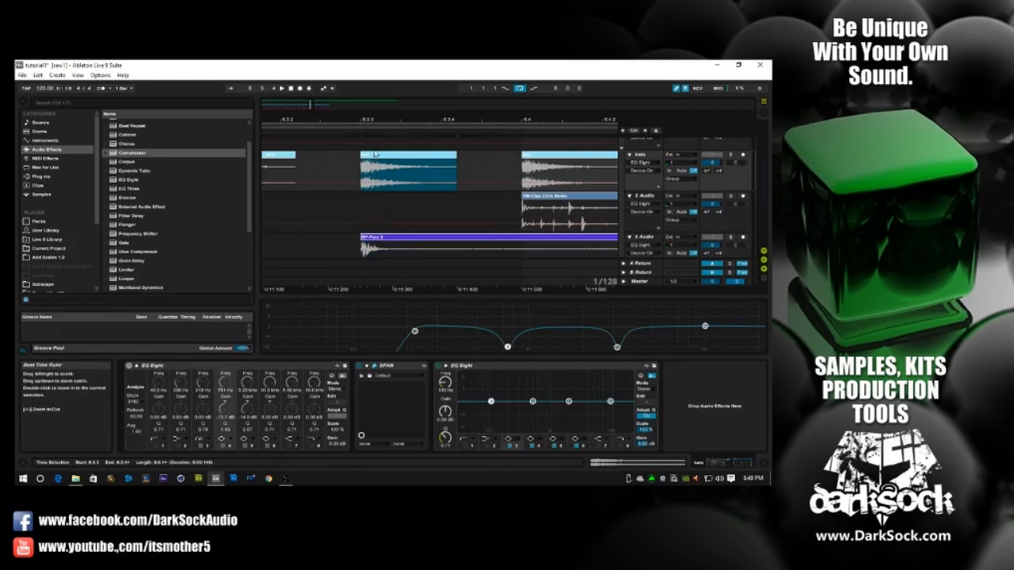
pyautogui.click(376, 242)
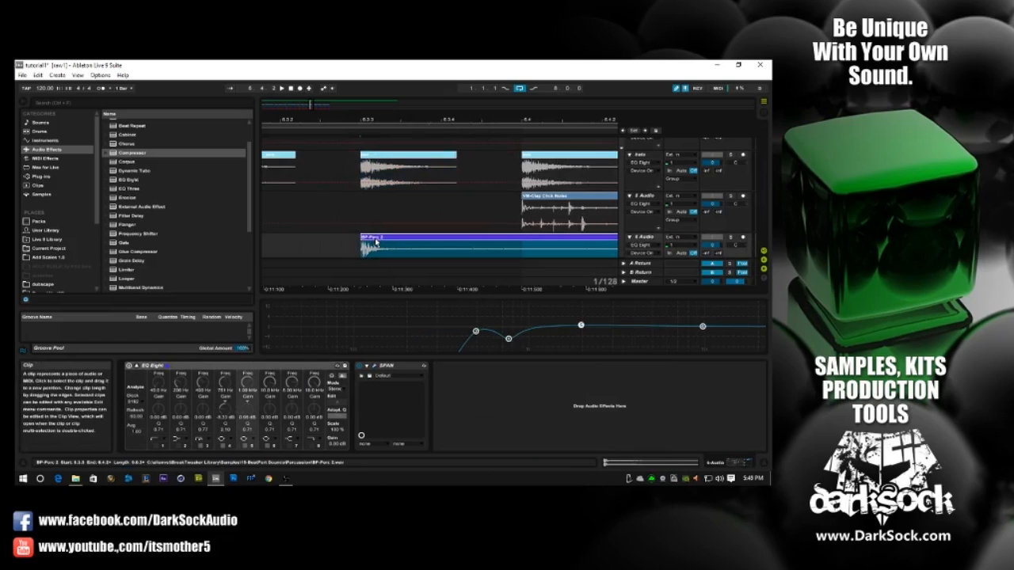
# Solo the BP-Perc 2 track, start playback, and activate the track's EQ Eight.
pyautogui.click(730, 239)
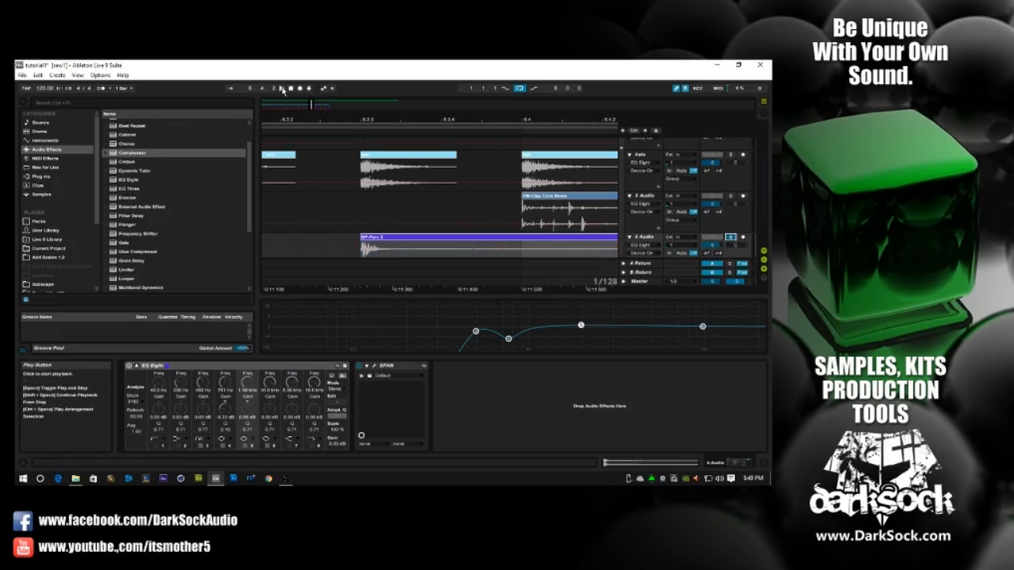
pyautogui.click(282, 89)
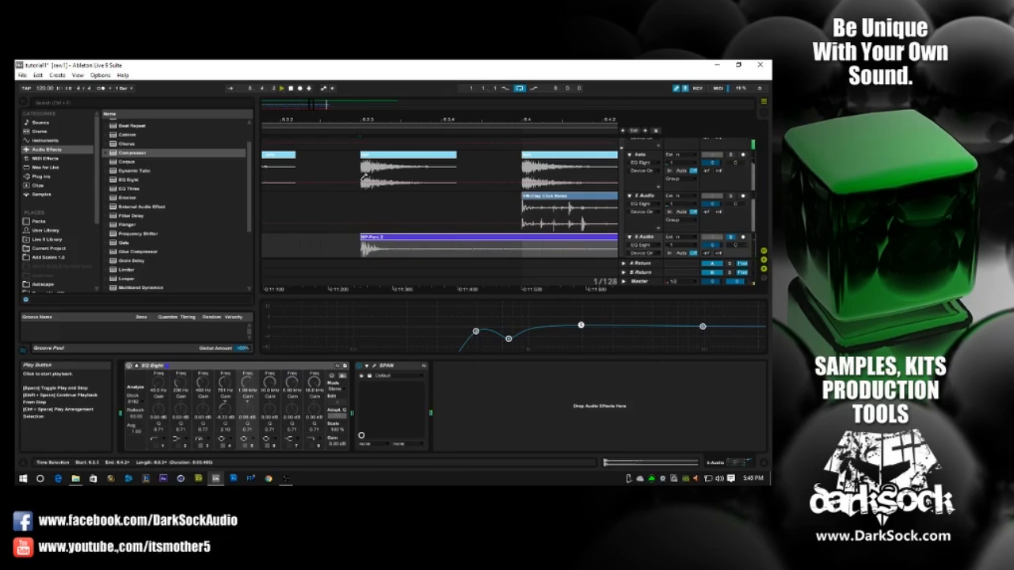
pyautogui.click(647, 238)
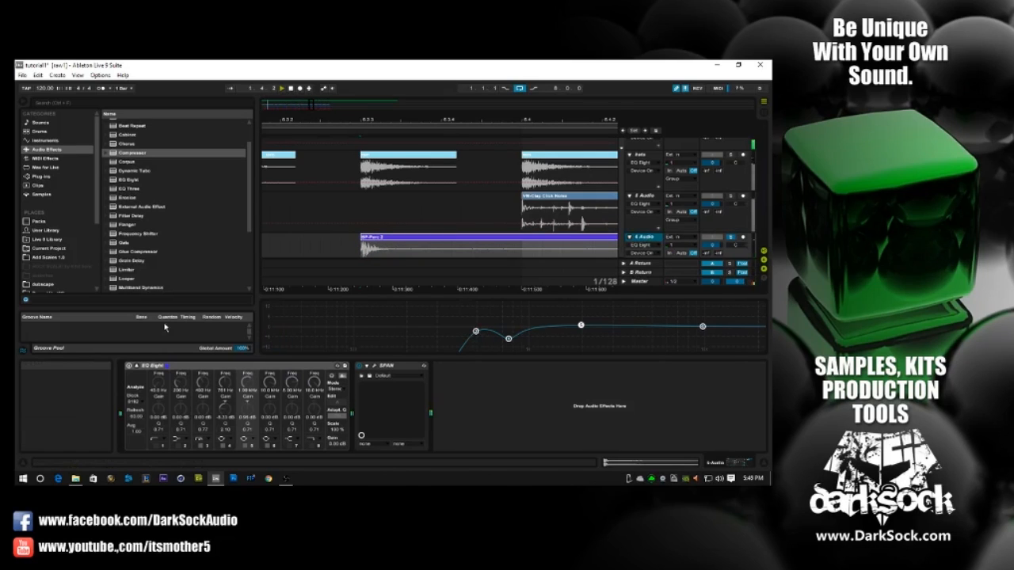
pyautogui.click(129, 368)
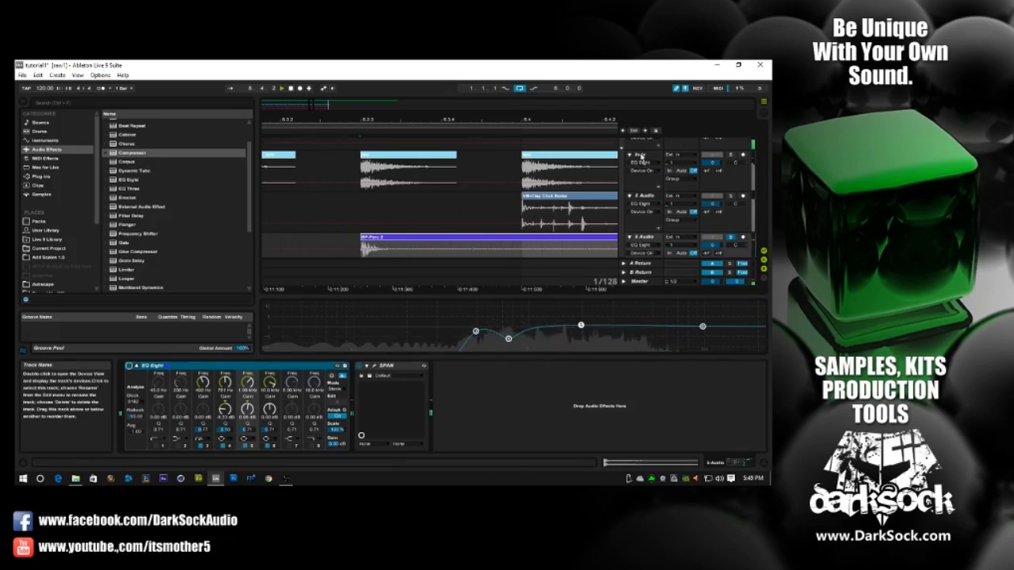
# Compare the hats' EQ Eight curve with that of the BP-Perc 2 track during playback.
pyautogui.click(386, 156)
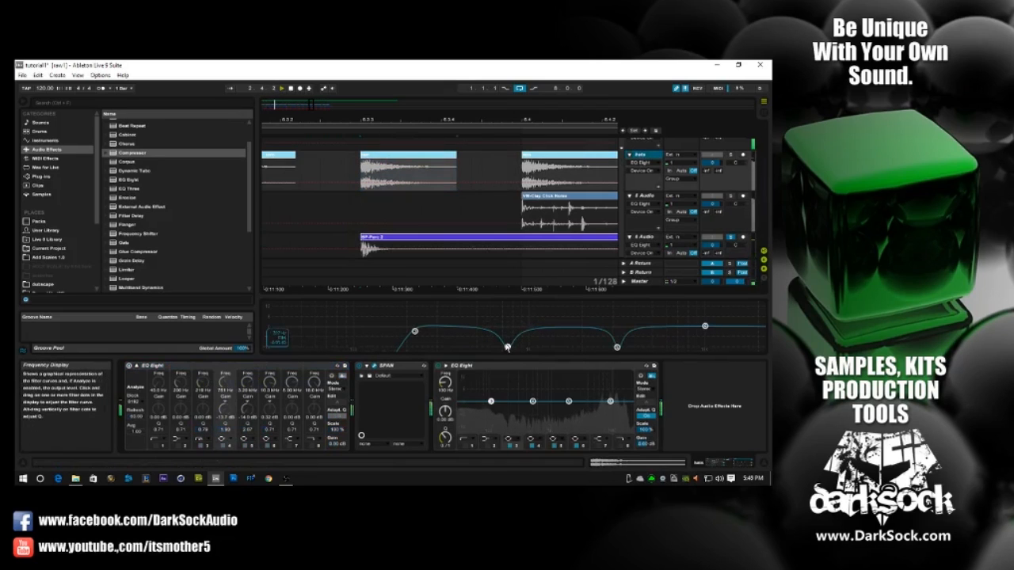
pyautogui.click(643, 238)
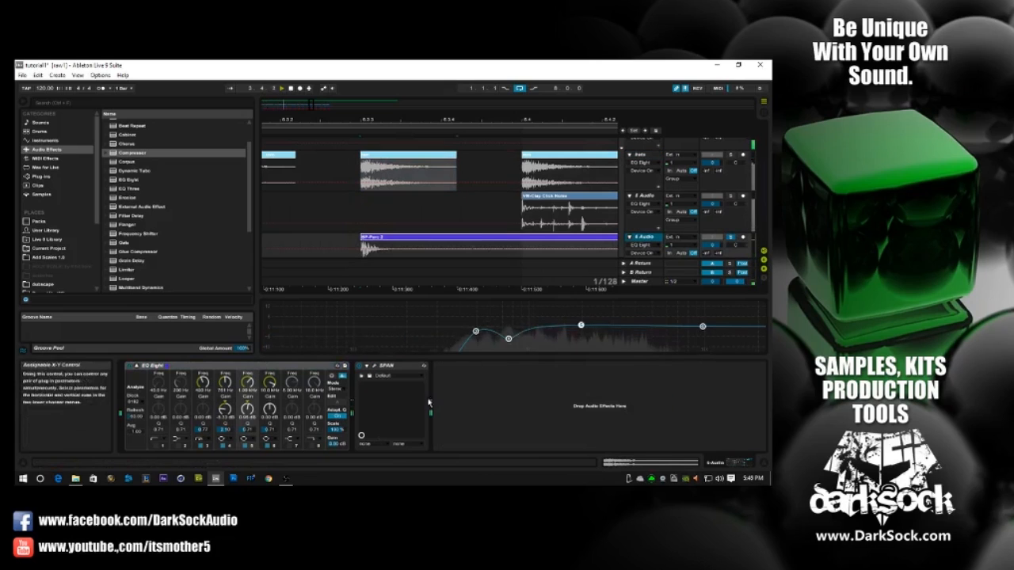
pyautogui.click(640, 156)
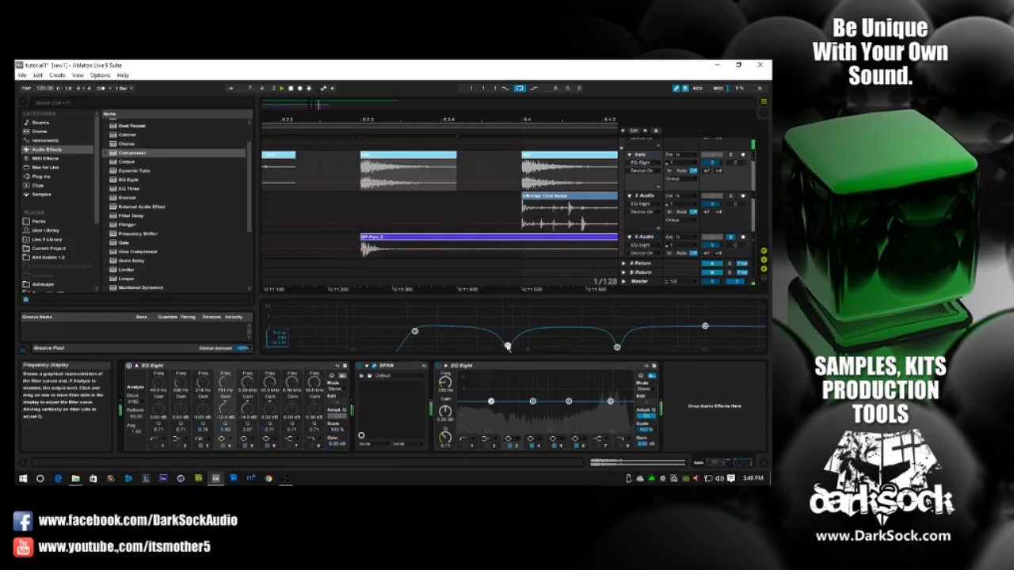
pyautogui.click(408, 154)
pyautogui.scroll(-3, 411, 216)
pyautogui.scroll(2, 412, 216)
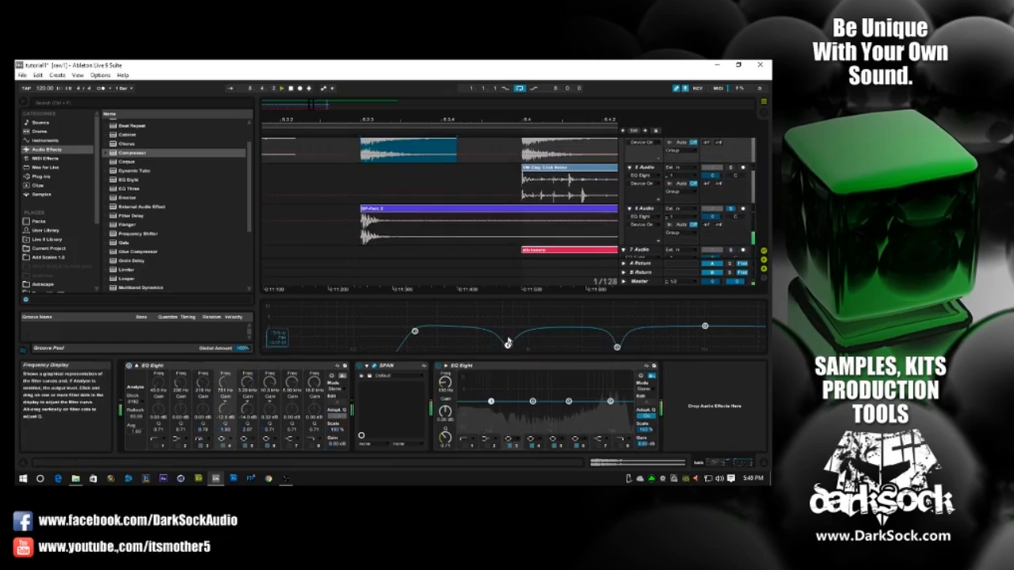
# Audition band 4 of the hats' EQ Eight as a boost with the other tracks, and return it to a cut of about 11.5 dB.
pyautogui.moveTo(508, 346); pyautogui.dragTo(507, 317)
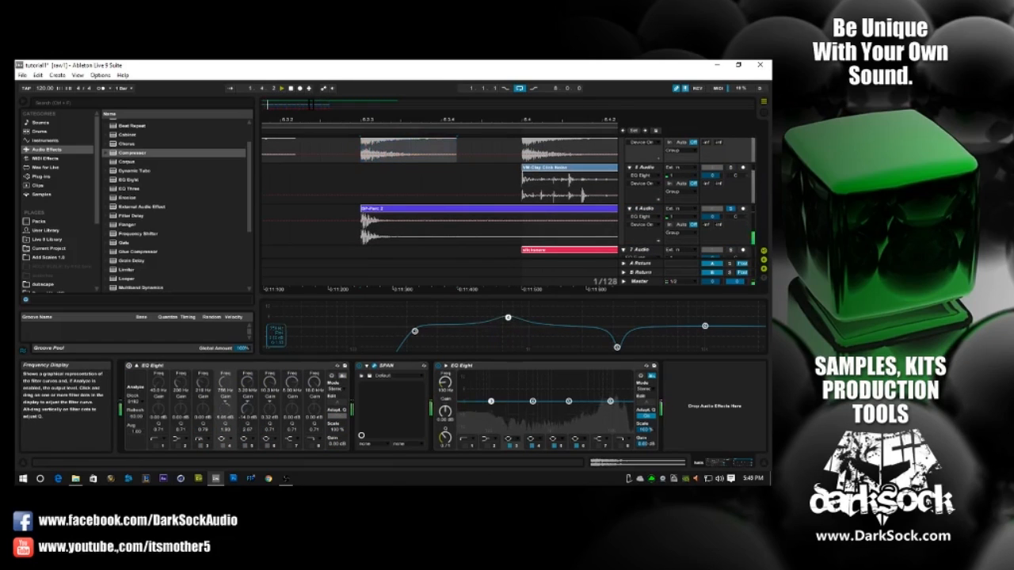
pyautogui.press('space')
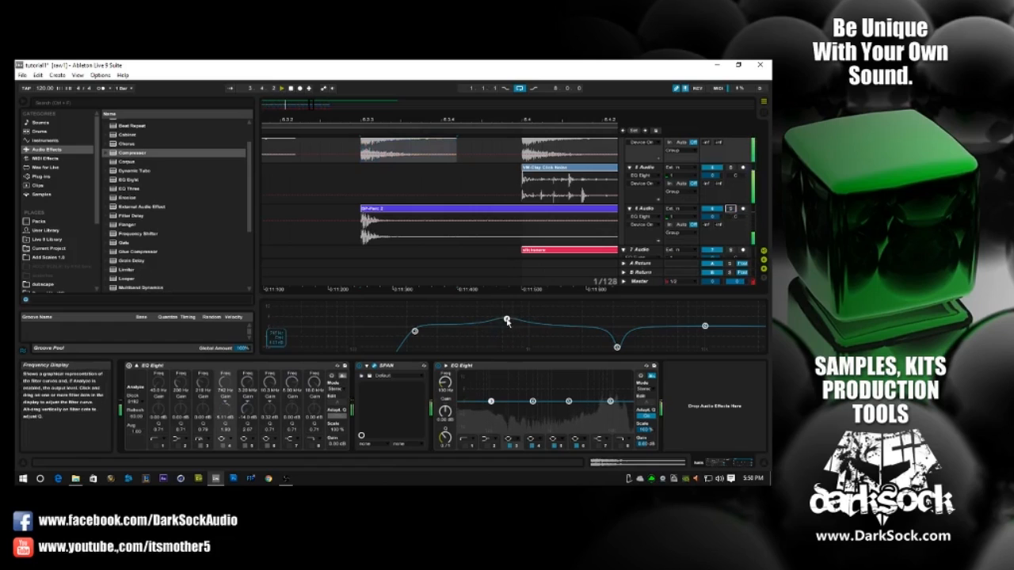
pyautogui.moveTo(507, 320); pyautogui.dragTo(507, 342)
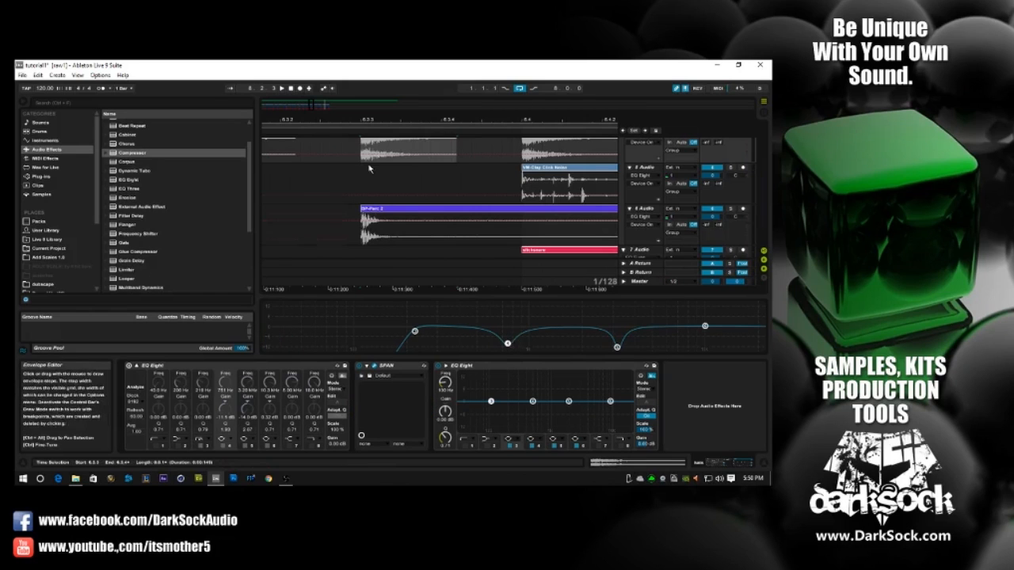
# Examine the clips that coincide at 6.4, comparing the EQ Eight curves of the kick, hats, clap and snare tracks.
pyautogui.scroll(2, 374, 216)
pyautogui.moveTo(544, 119); pyautogui.dragTo(379, 133)
pyautogui.scroll(-2, 392, 179)
pyautogui.scroll(1, 391, 181)
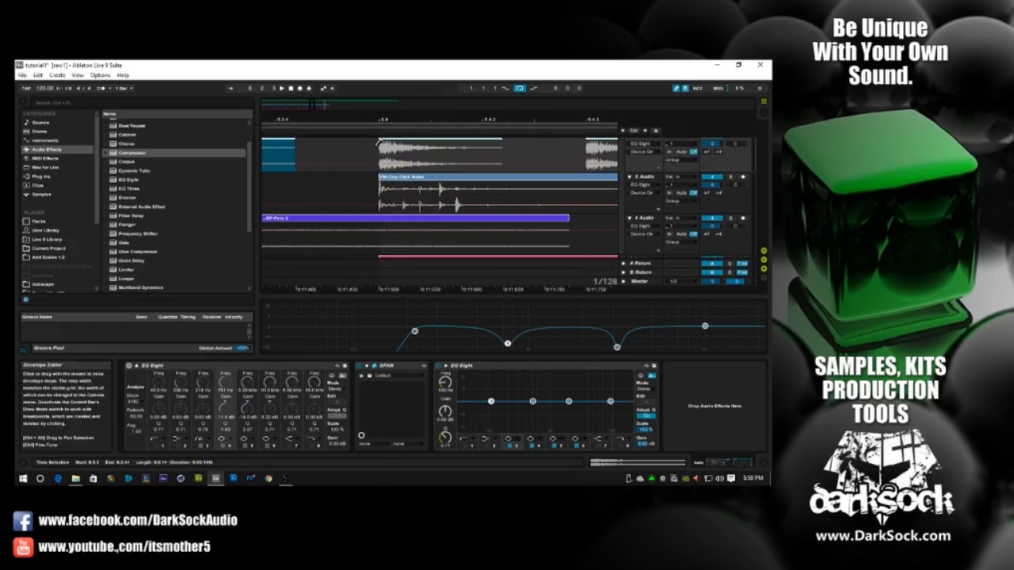
pyautogui.scroll(4, 417, 161)
pyautogui.click(398, 185)
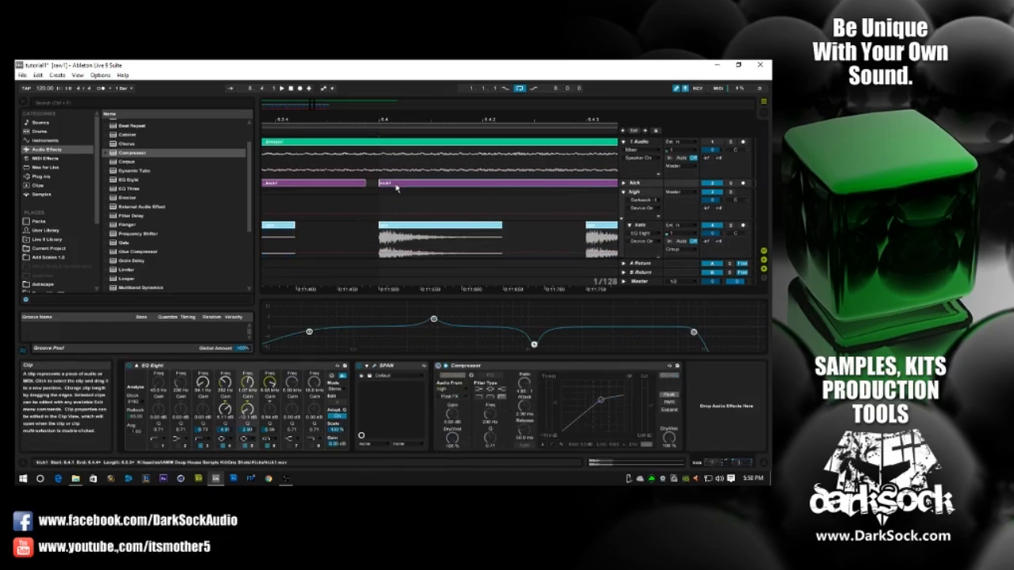
pyautogui.scroll(-2, 399, 185)
pyautogui.click(400, 188)
pyautogui.scroll(-2, 401, 190)
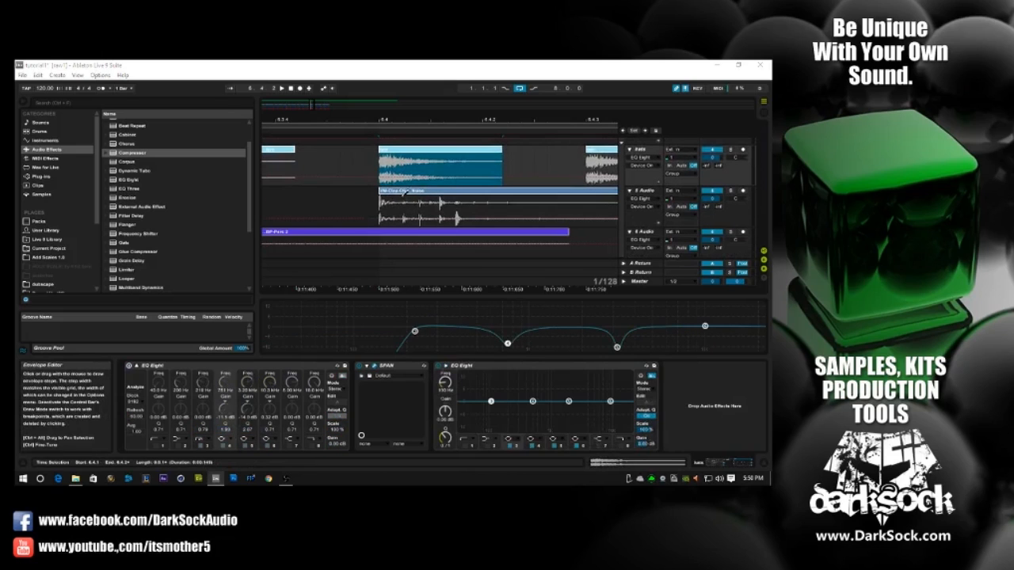
pyautogui.click(401, 194)
pyautogui.scroll(-2, 402, 193)
pyautogui.click(394, 229)
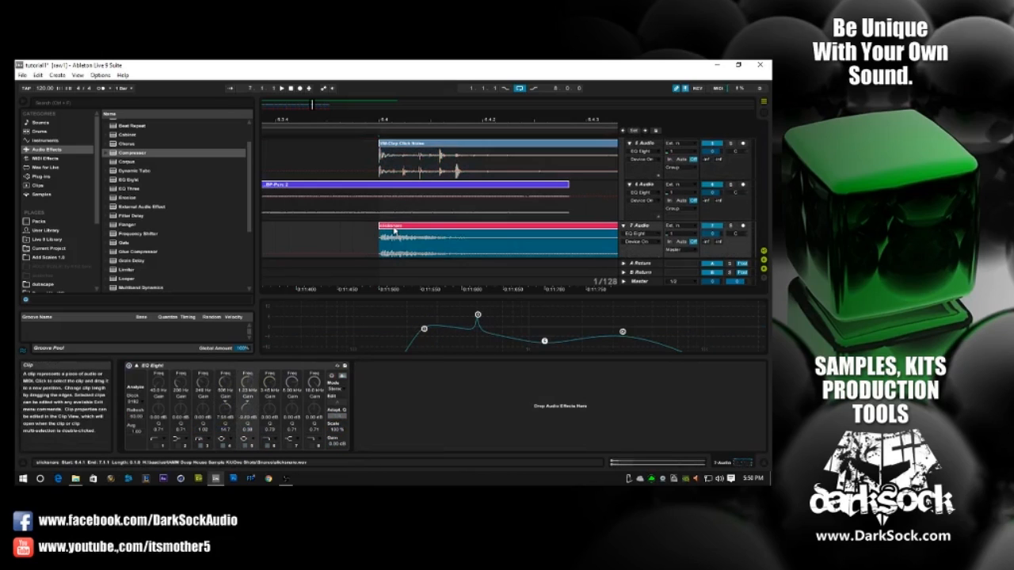
# Select the snare track (7 Audio), start playback, activate its EQ Eight, and consult the frequency chart.
pyautogui.click(638, 226)
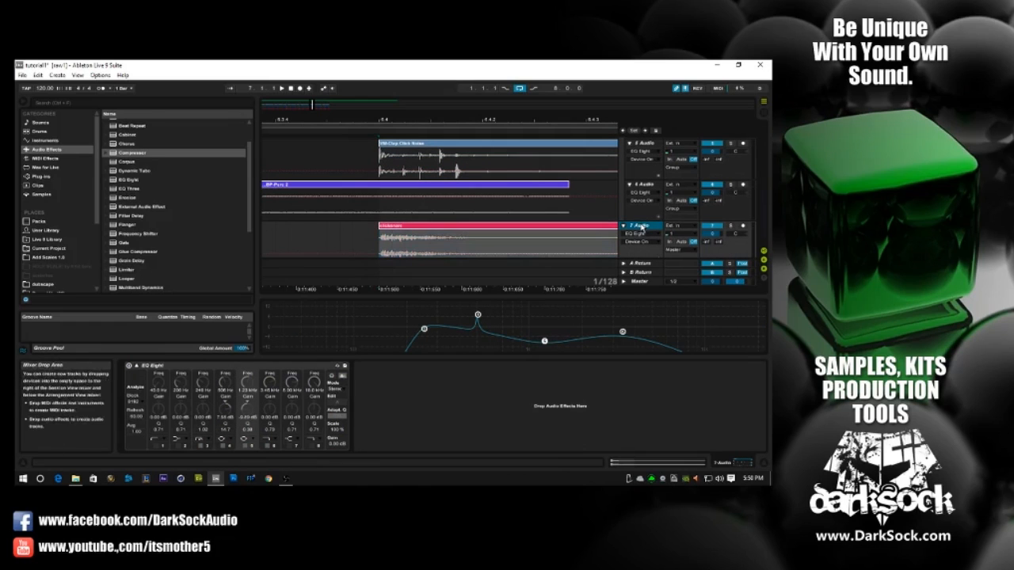
pyautogui.press('space')
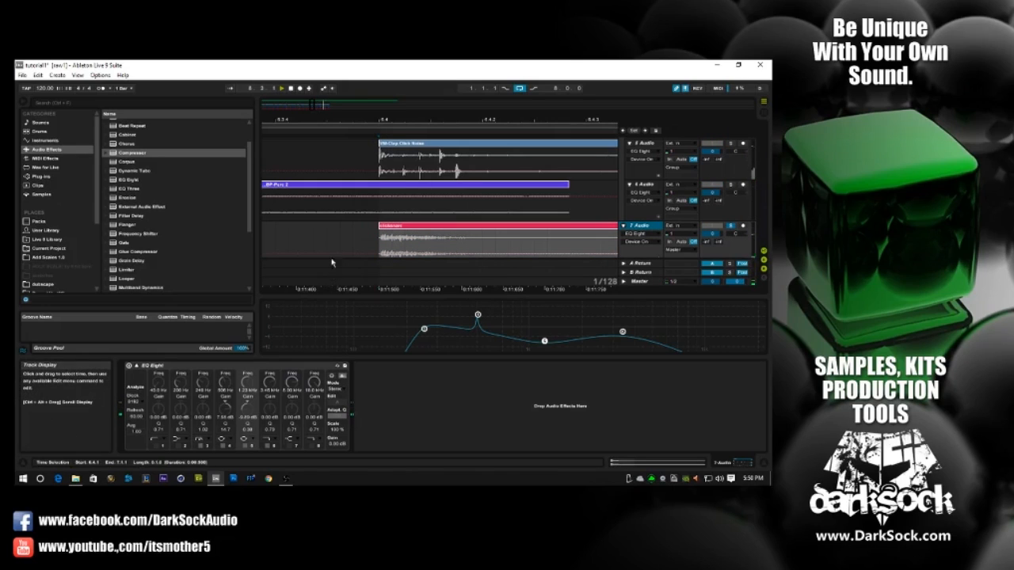
pyautogui.click(130, 368)
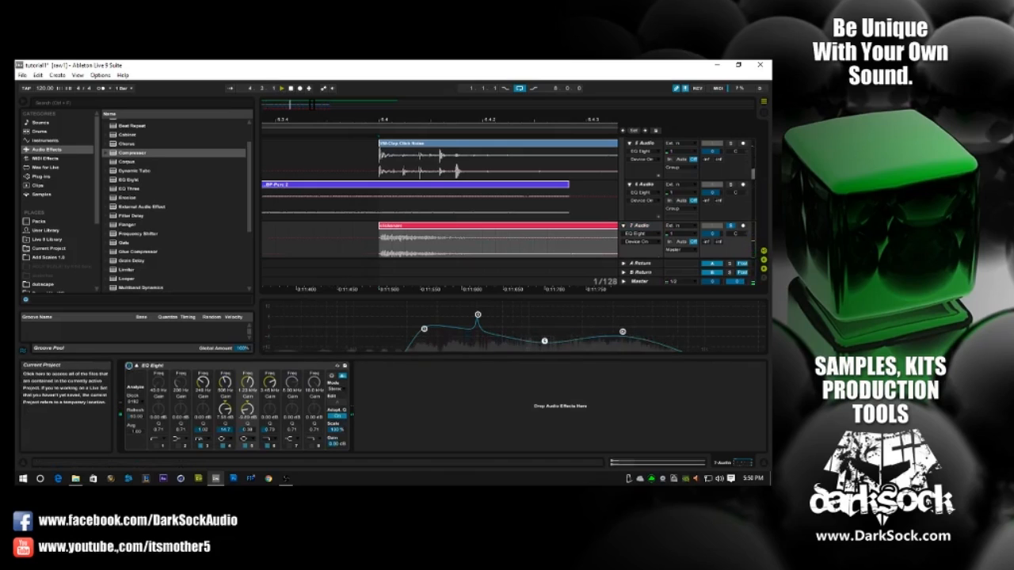
pyautogui.hotkey('alt', 'Tab')
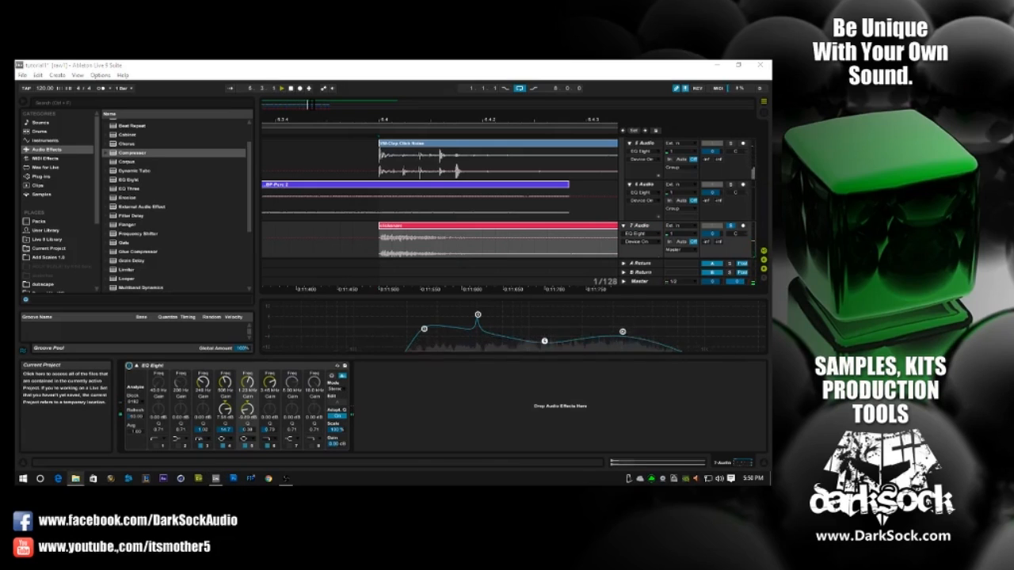
# Lower band 3 of the snare's EQ Eight to about 100 Hz and raise the band 6 high cut to about 4.44 kHz.
pyautogui.click(425, 332)
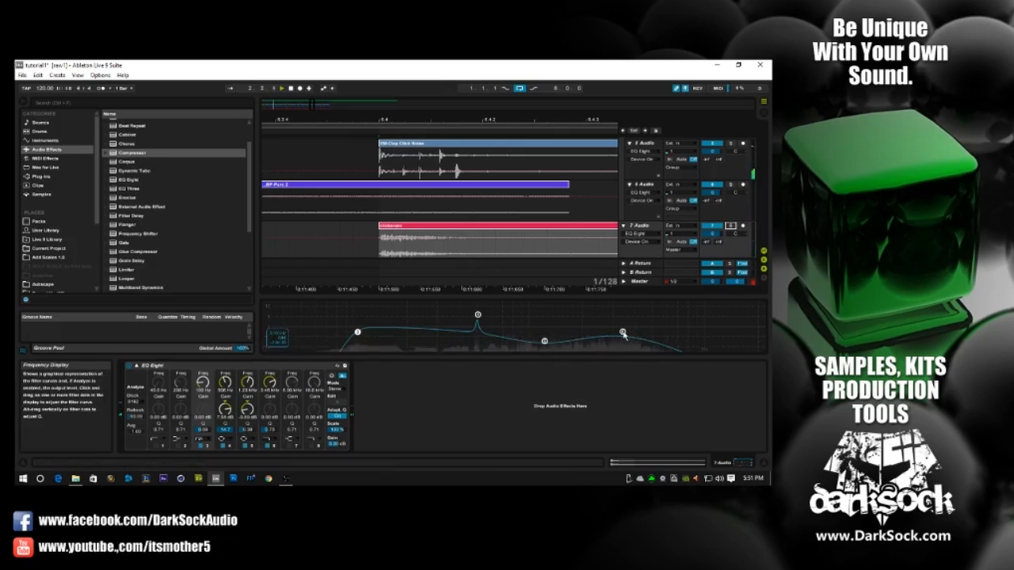
pyautogui.moveTo(631, 336); pyautogui.dragTo(646, 334)
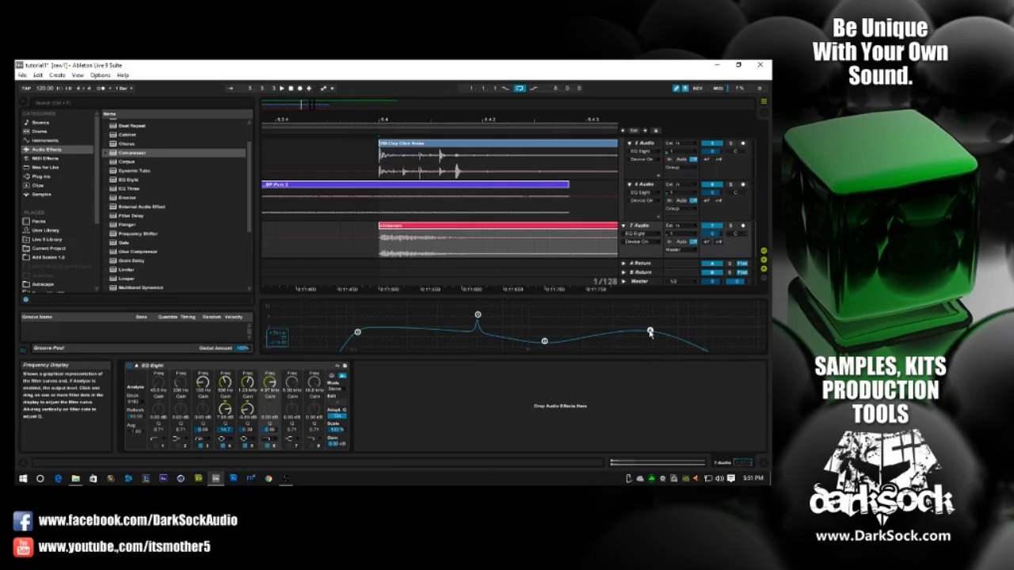
pyautogui.moveTo(649, 332); pyautogui.dragTo(642, 332)
# Move band 5 of the snare's EQ Eight to about 1.38 kHz, fine-tuning its cut.
pyautogui.click(545, 342)
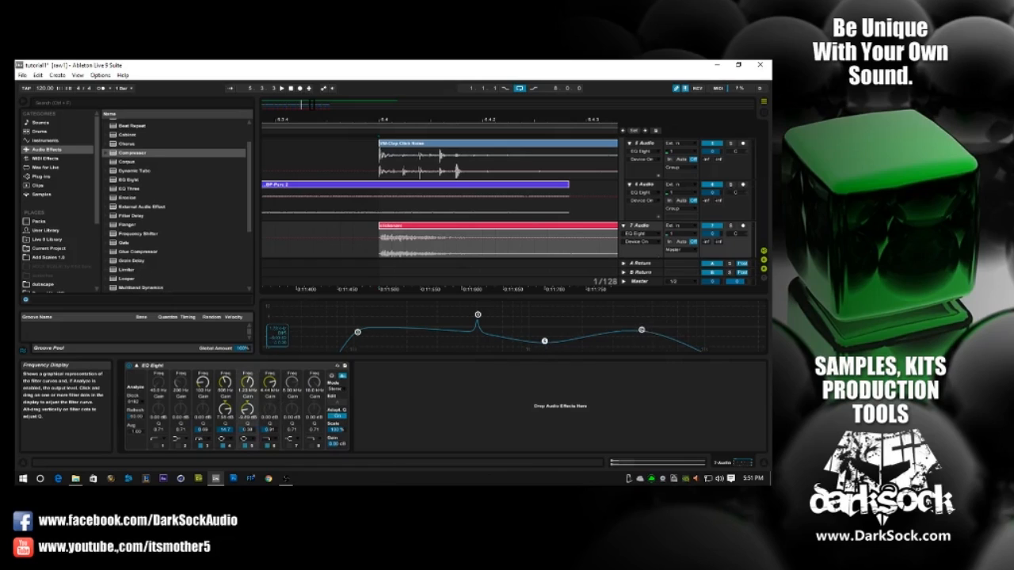
pyautogui.moveTo(544, 342)
pyautogui.mouseDown()
pyautogui.moveTo(566, 333)
pyautogui.moveTo(559, 345)
pyautogui.mouseUp()
pyautogui.moveTo(555, 346); pyautogui.dragTo(557, 340)
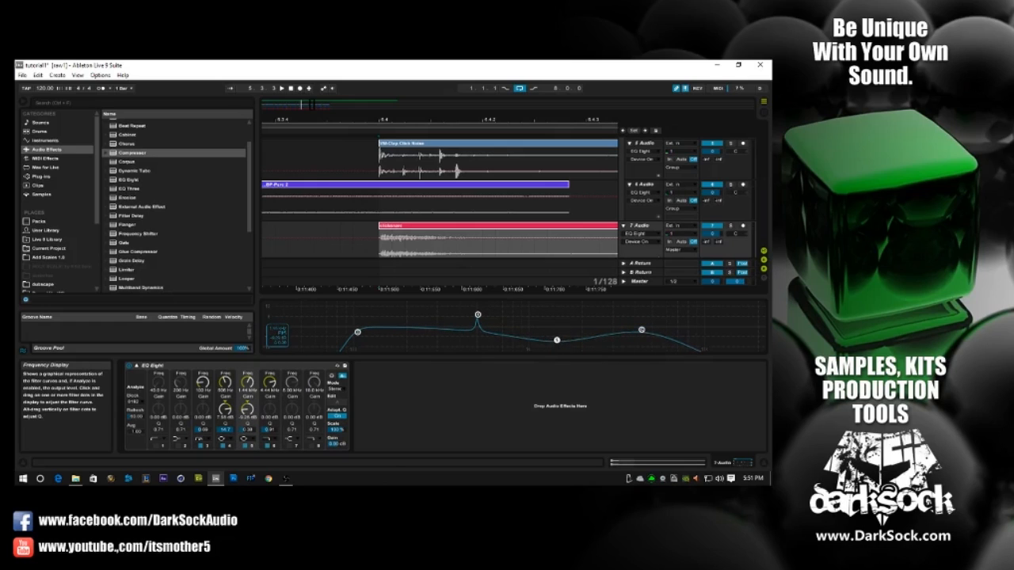
pyautogui.moveTo(557, 339); pyautogui.dragTo(556, 341)
pyautogui.moveTo(556, 342); pyautogui.dragTo(554, 341)
pyautogui.moveTo(553, 340); pyautogui.dragTo(554, 340)
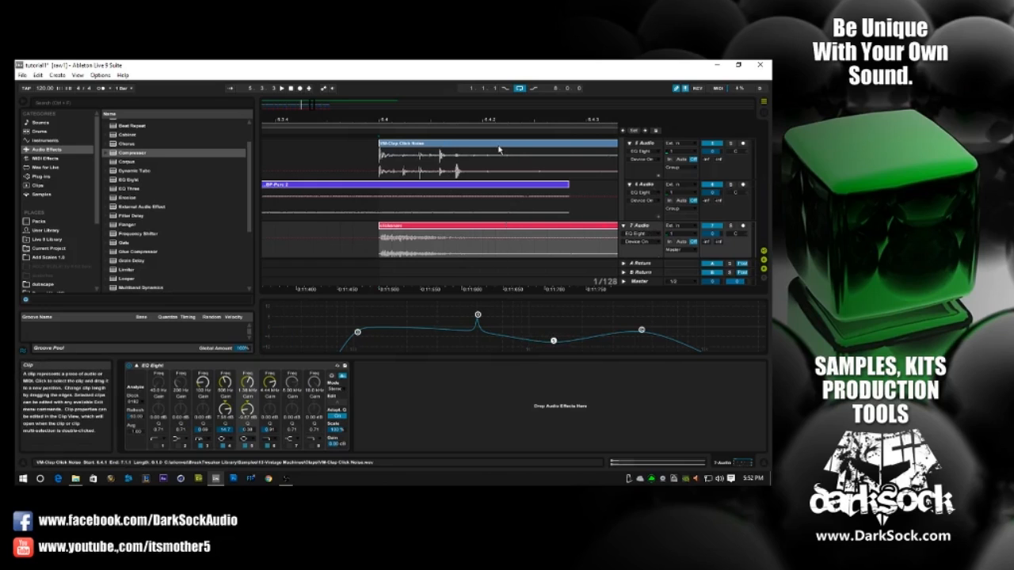
# Check the snare against the coinciding hats and clap clips, and deepen its band 5 cut to about 11 dB.
pyautogui.scroll(3, 509, 145)
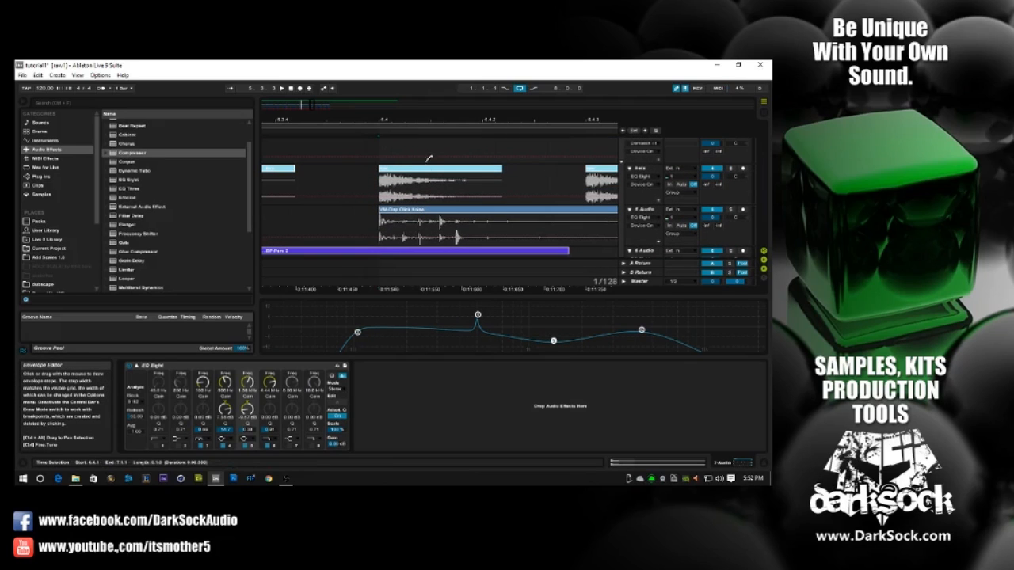
pyautogui.scroll(-3, 426, 171)
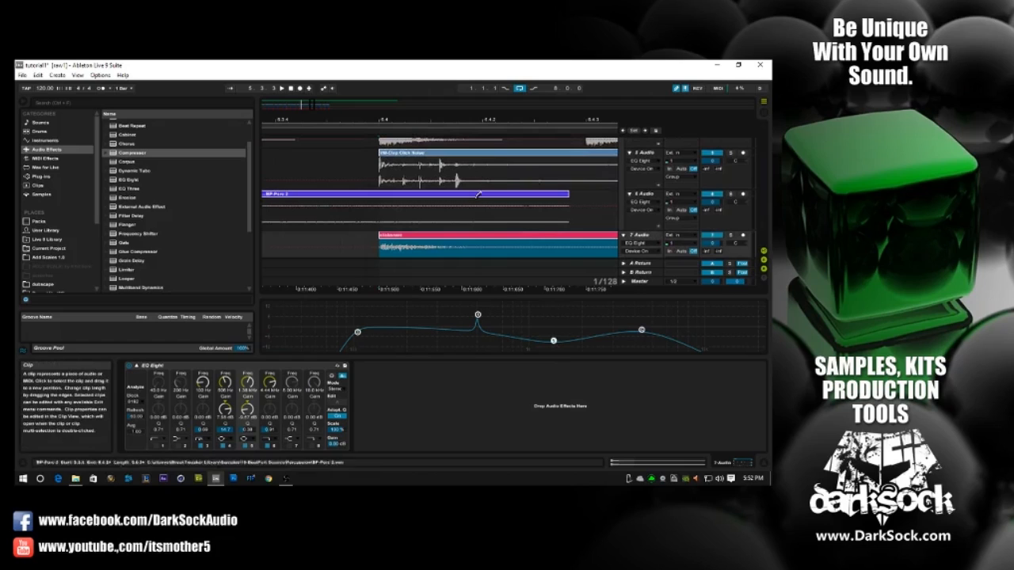
pyautogui.scroll(-1, 633, 241)
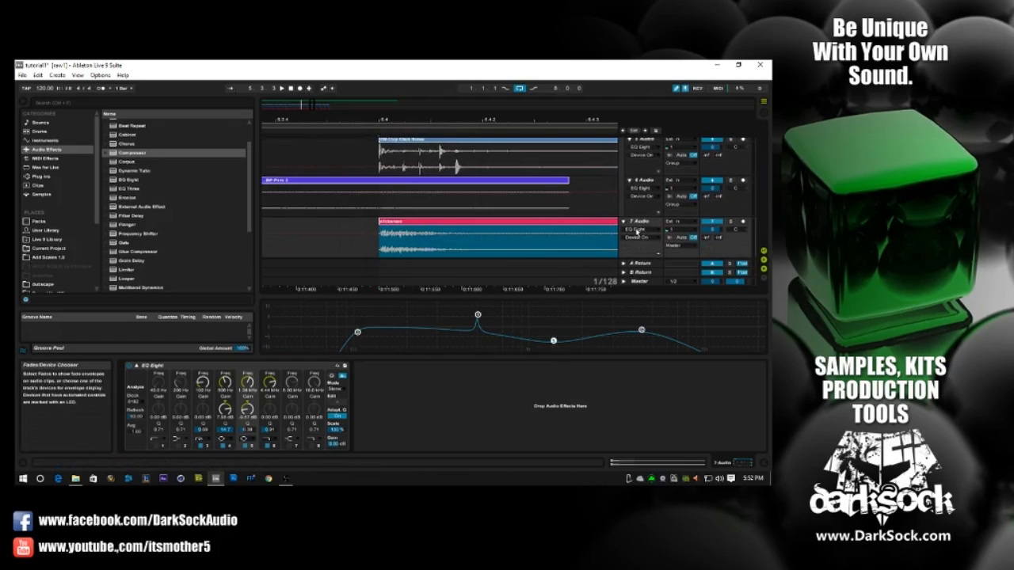
pyautogui.click(553, 342)
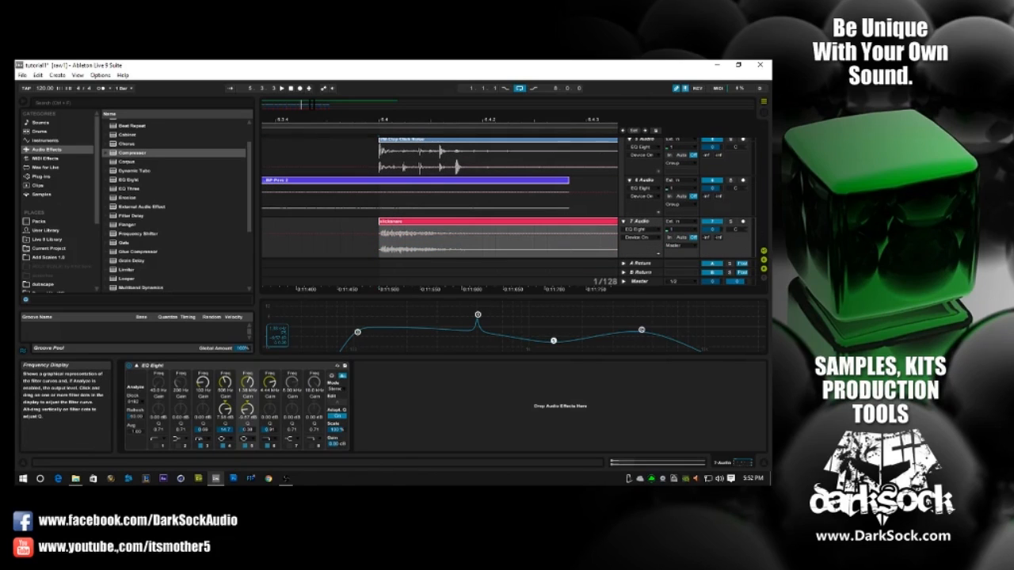
pyautogui.scroll(3, 441, 191)
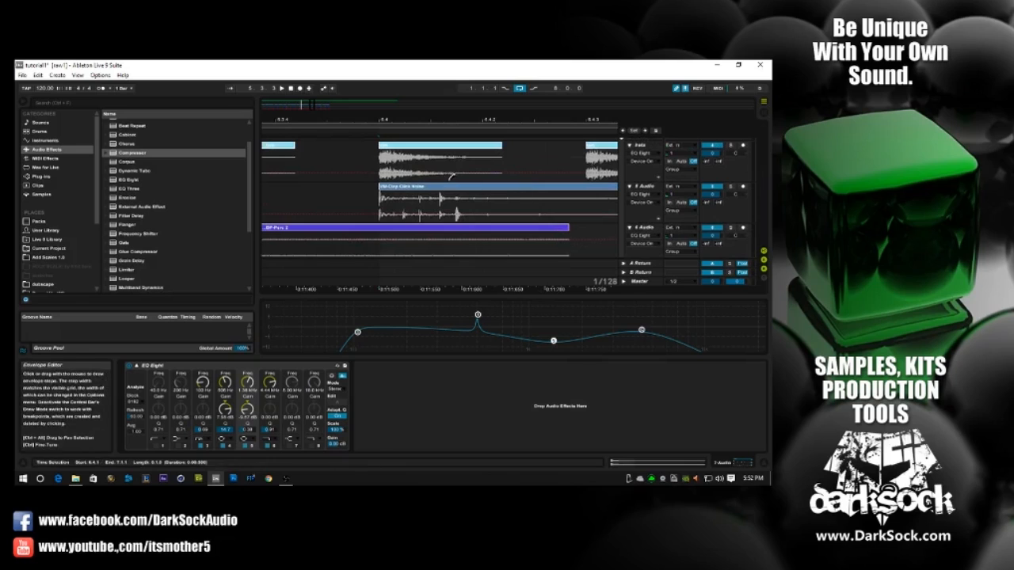
pyautogui.scroll(-3, 460, 207)
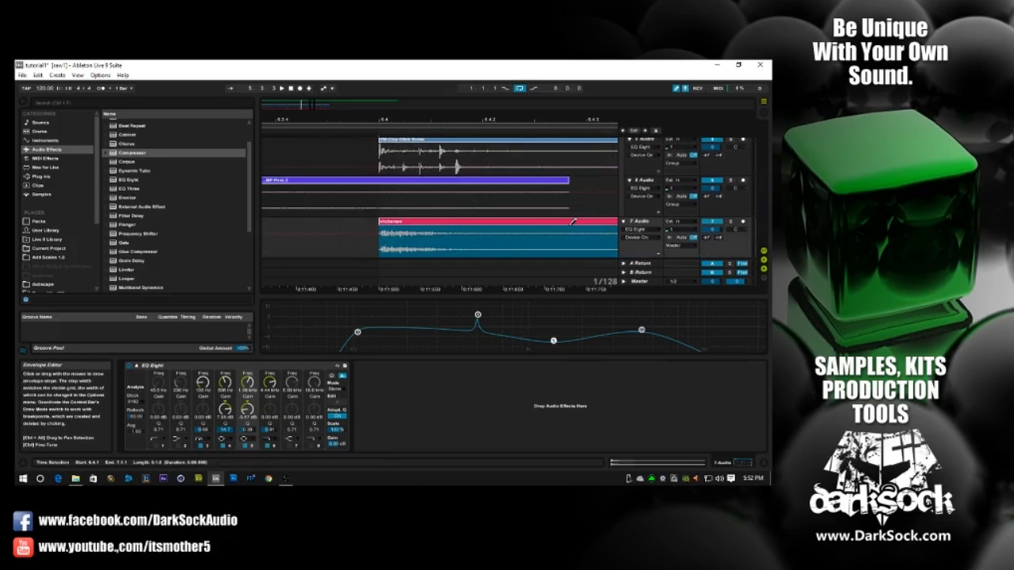
pyautogui.moveTo(554, 340); pyautogui.dragTo(552, 342)
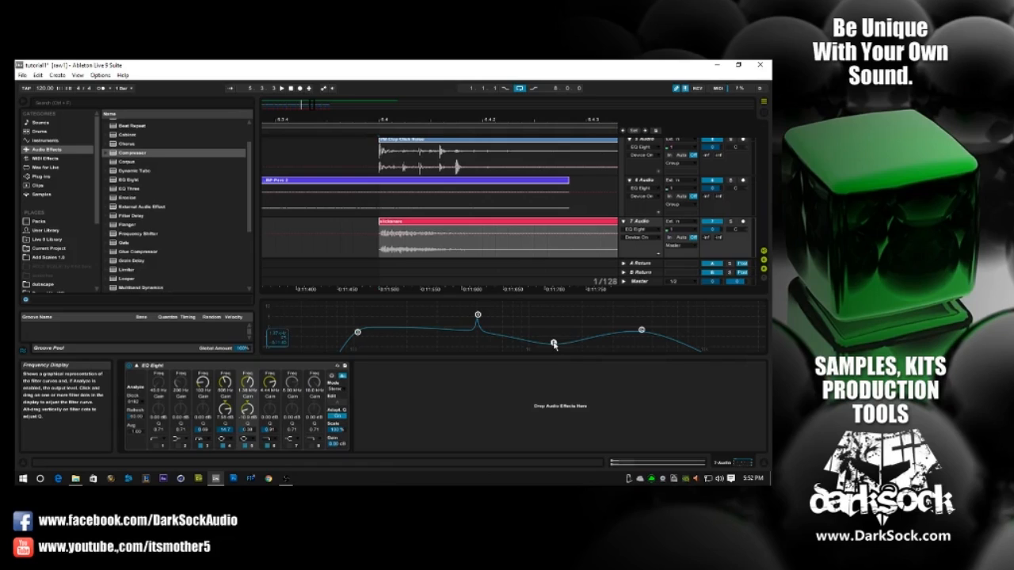
# Raise the snare EQ's band 6 high cut to about 4.94 kHz, soloing the track and playing it back.
pyautogui.click(641, 331)
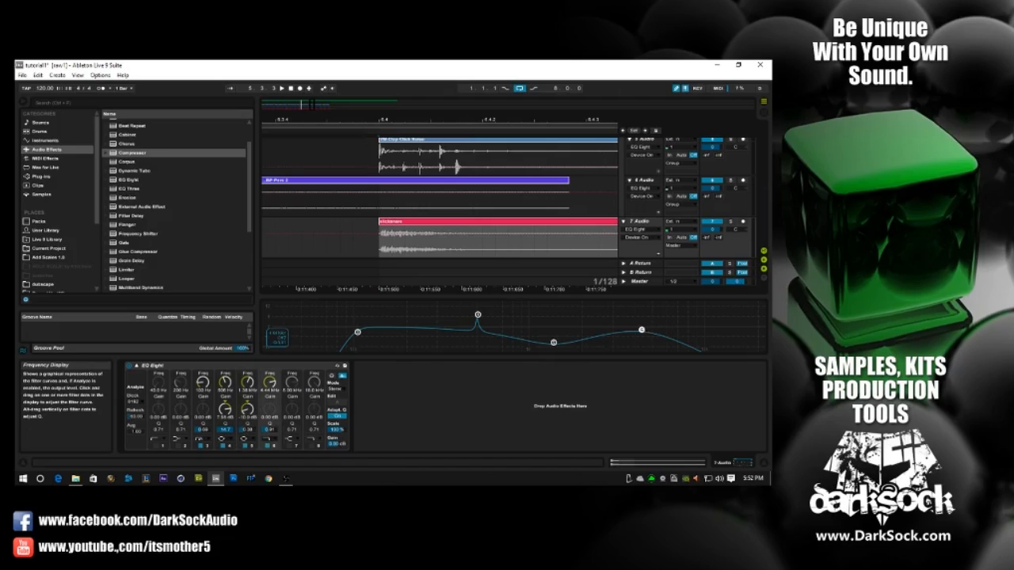
pyautogui.moveTo(641, 330); pyautogui.dragTo(648, 329)
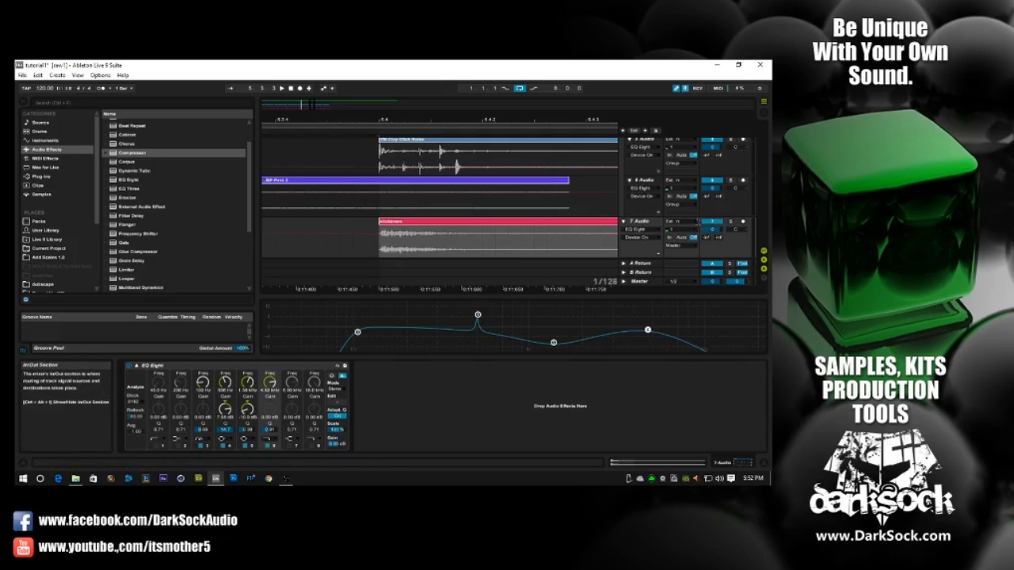
pyautogui.click(731, 222)
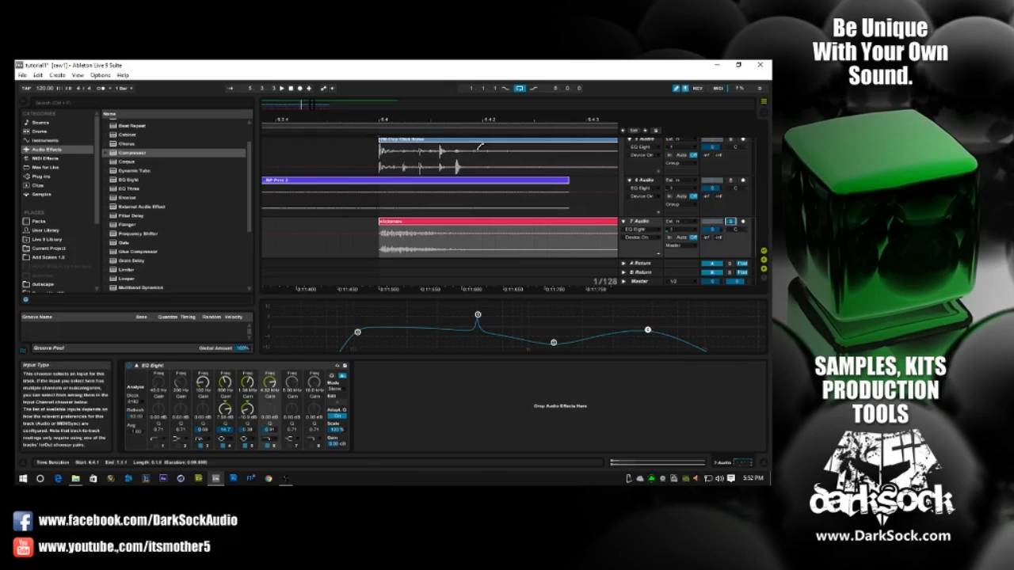
pyautogui.press('space')
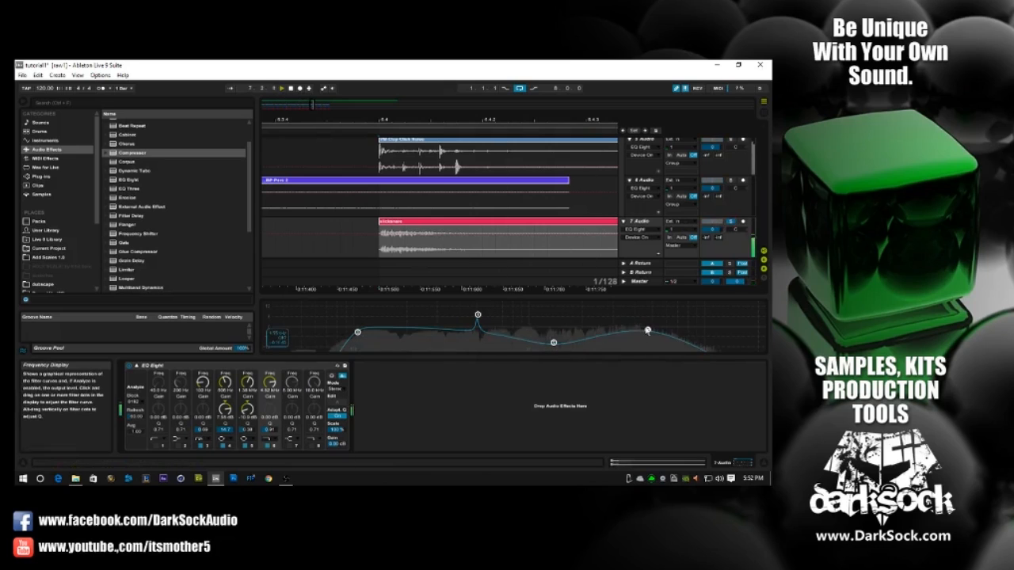
pyautogui.moveTo(648, 331); pyautogui.dragTo(650, 329)
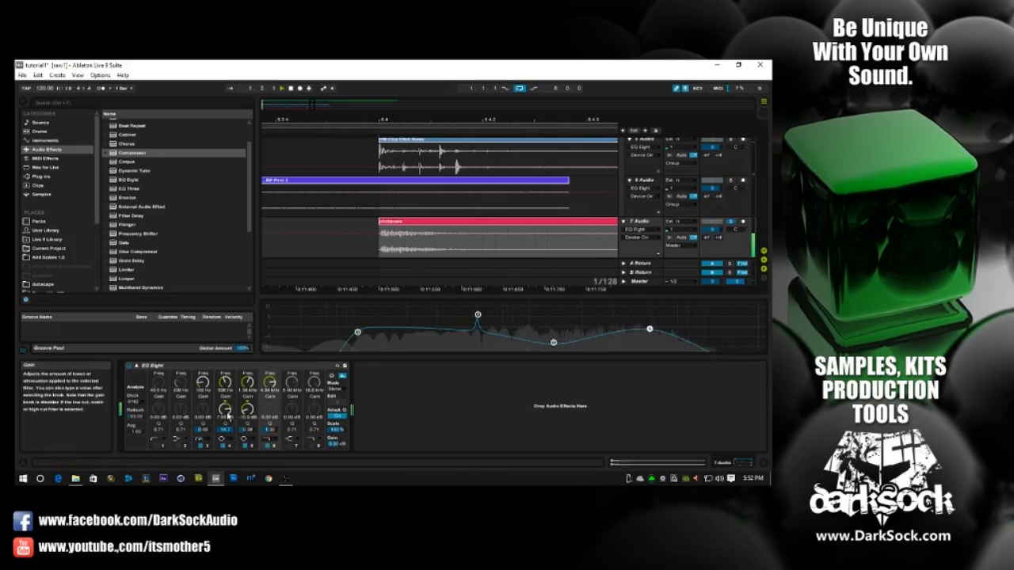
# Change band 6 of the snare's EQ Eight to the steeper high-cut filter, and compare the sound with the EQ bypassed and active.
pyautogui.click(267, 439)
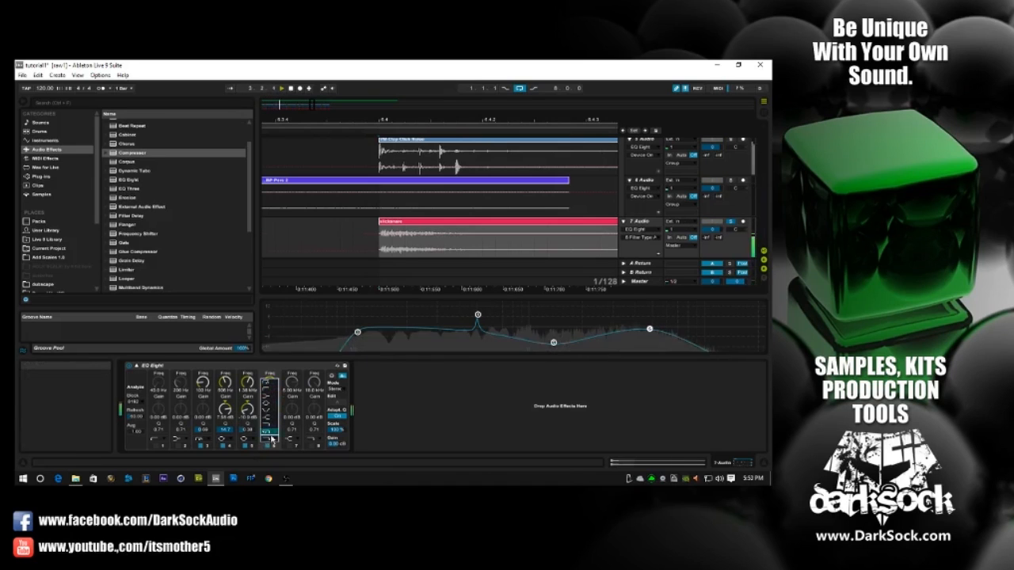
pyautogui.click(272, 432)
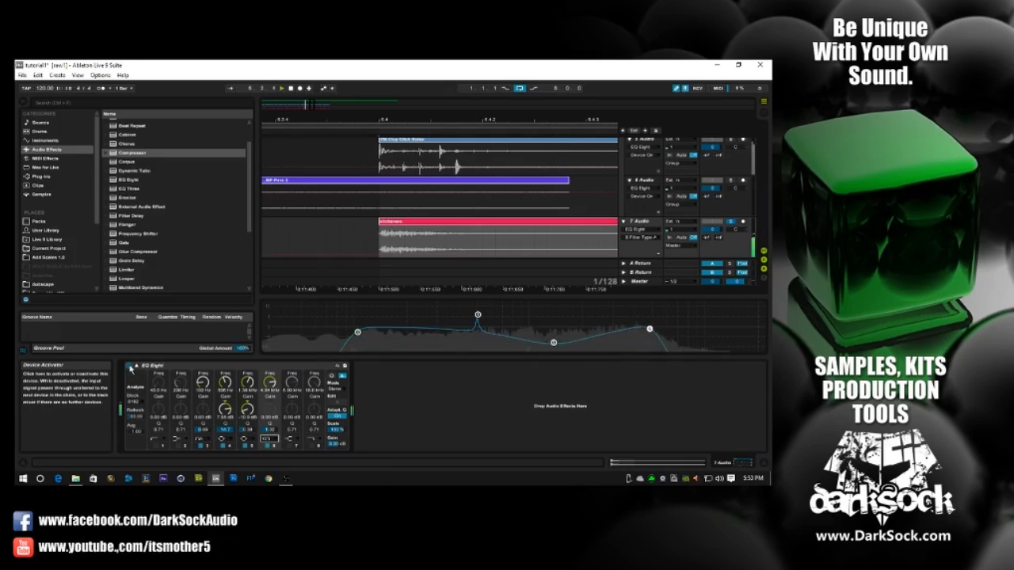
pyautogui.click(129, 367)
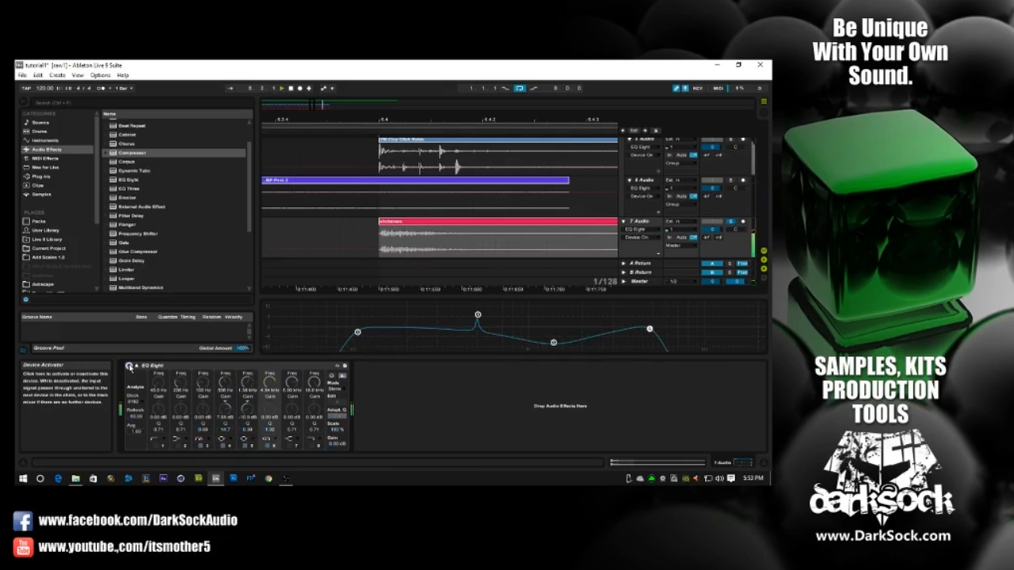
pyautogui.click(129, 366)
pyautogui.click(129, 367)
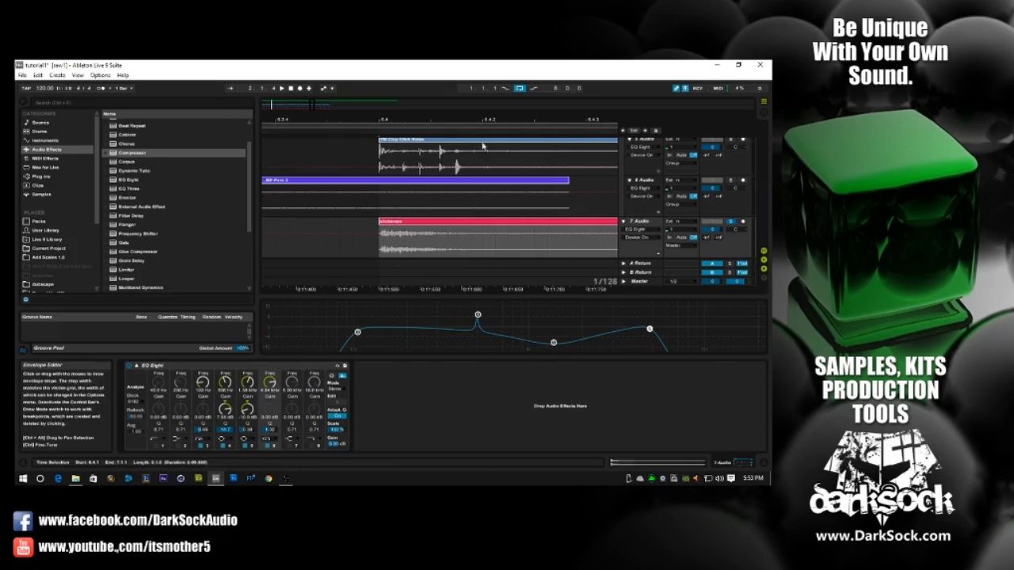
# Fold the high group and show the whole arrangement from bar 2 to bar 9.
pyautogui.scroll(4, 501, 183)
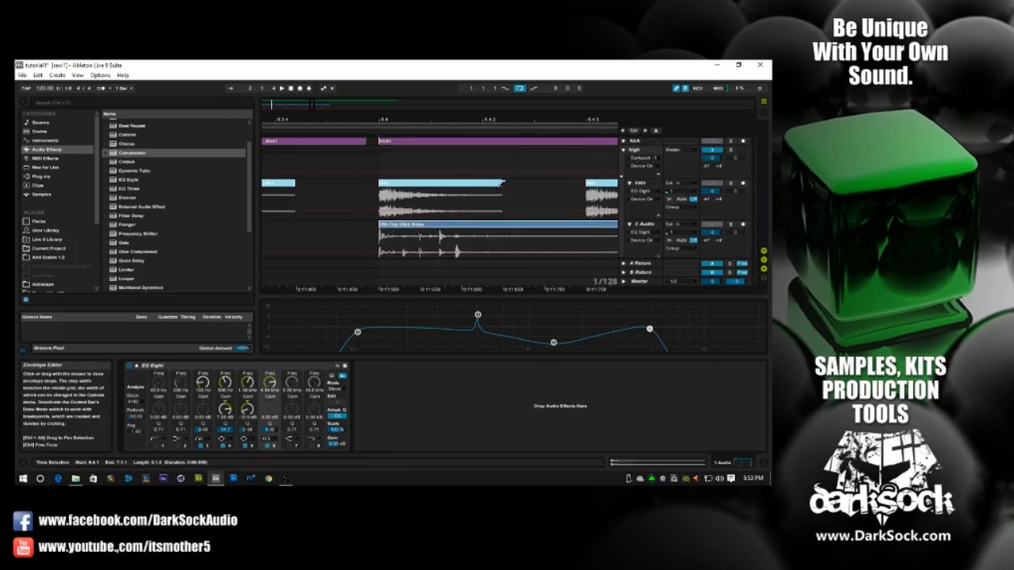
pyautogui.scroll(-2, 502, 183)
pyautogui.scroll(1, 502, 183)
pyautogui.moveTo(450, 119); pyautogui.dragTo(451, 89)
pyautogui.scroll(5, 520, 198)
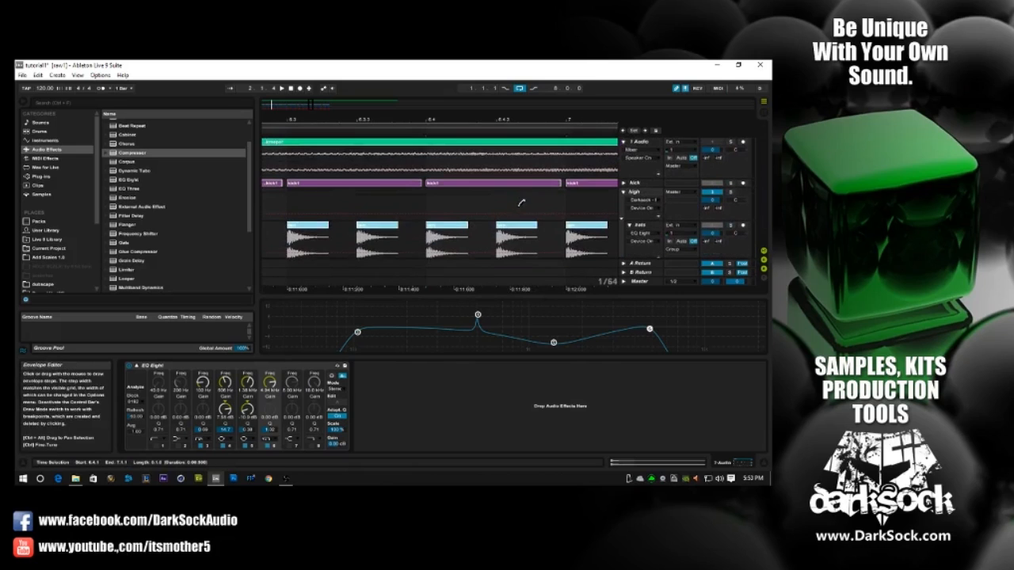
pyautogui.click(623, 192)
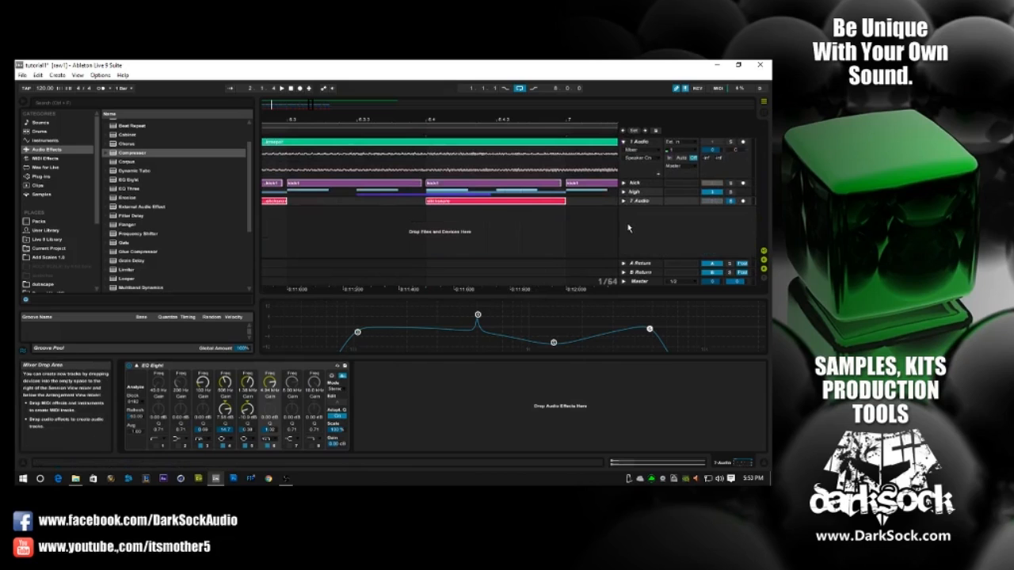
pyautogui.moveTo(420, 119); pyautogui.dragTo(479, 45)
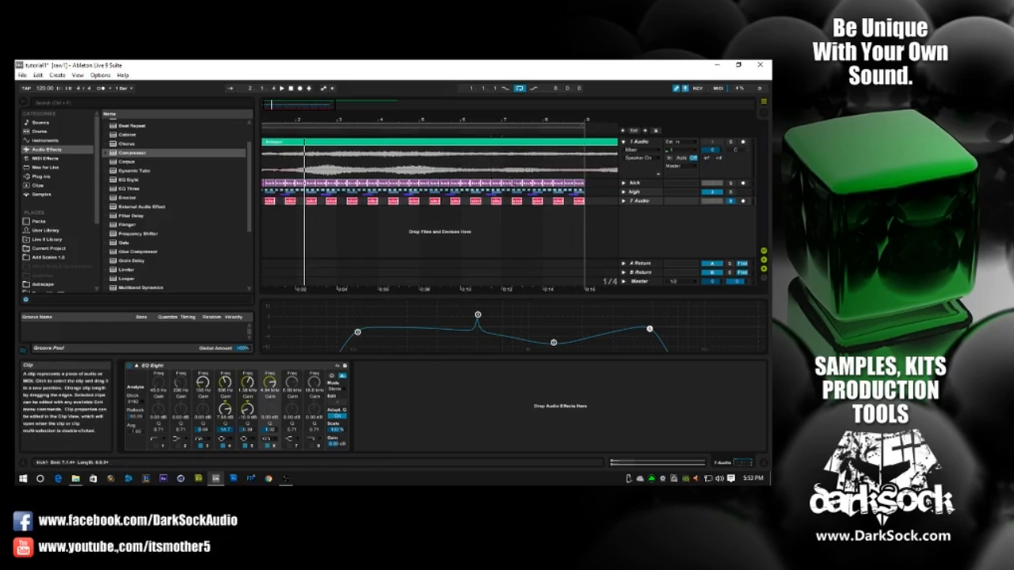
# Show the kick track's devices and unfold the snare track (7 Audio).
pyautogui.click(632, 183)
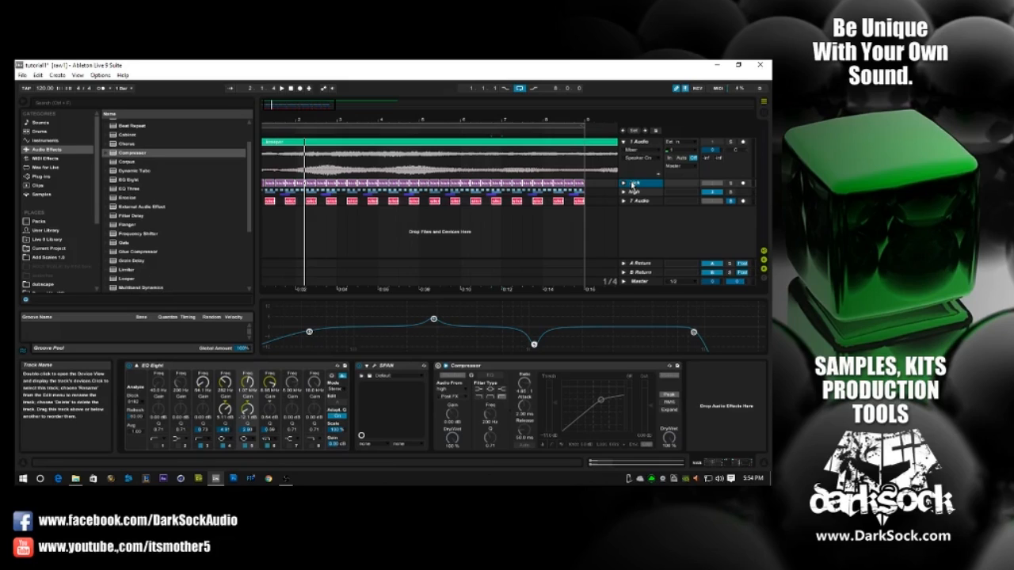
pyautogui.click(623, 201)
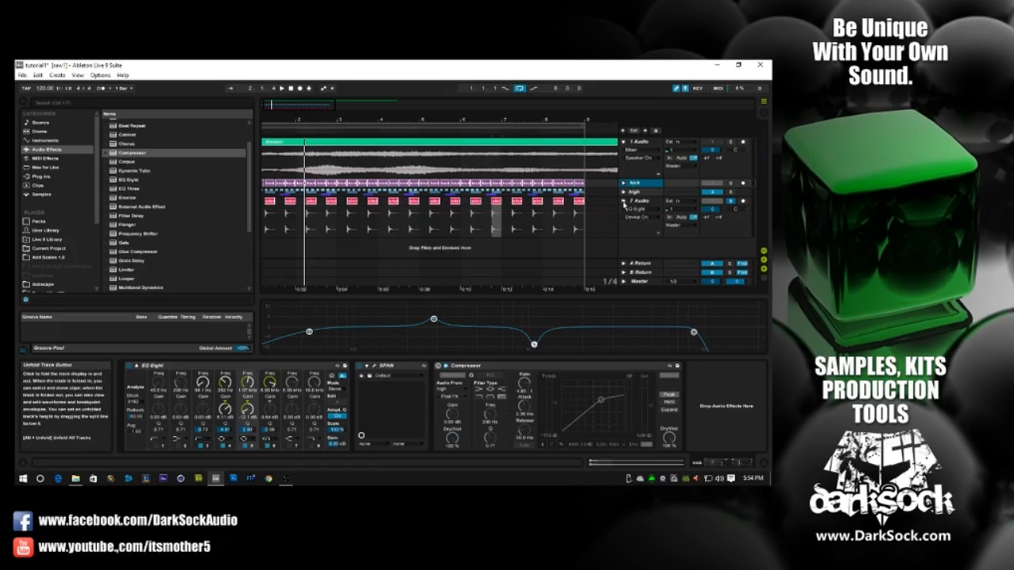
pyautogui.click(624, 202)
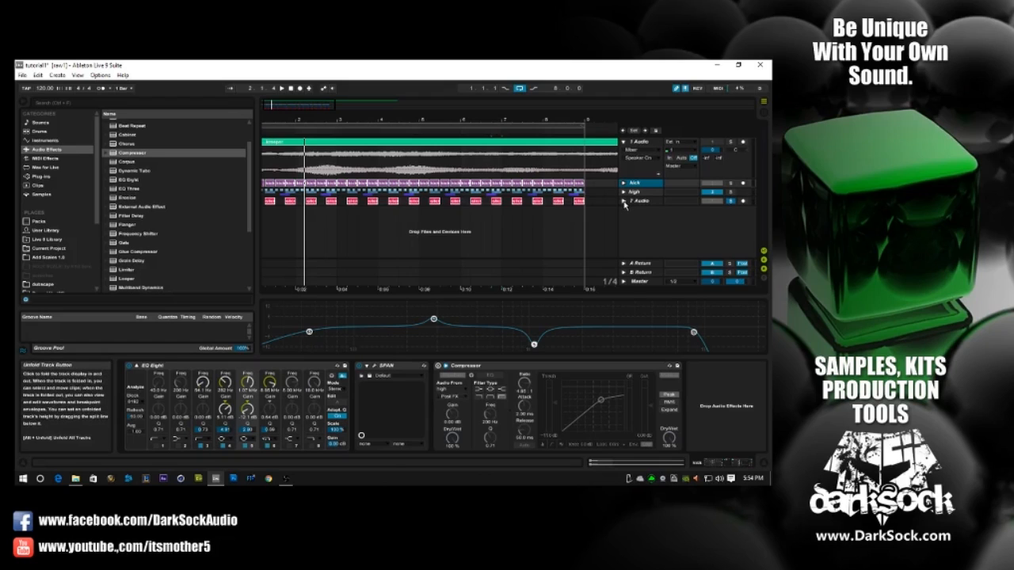
pyautogui.click(625, 202)
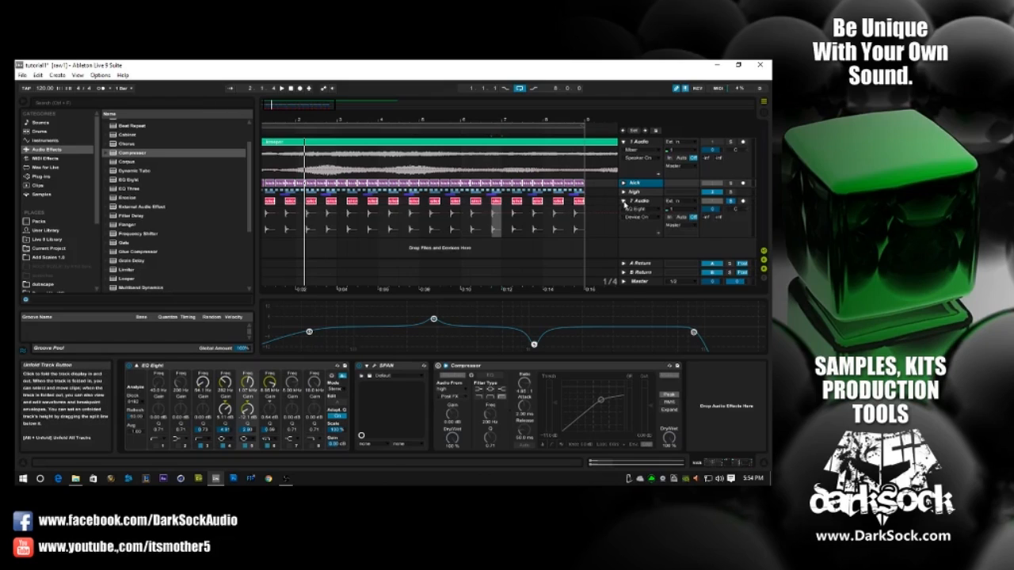
# Start playback and turn off the snare's solo to hear all the tracks together.
pyautogui.click(711, 184)
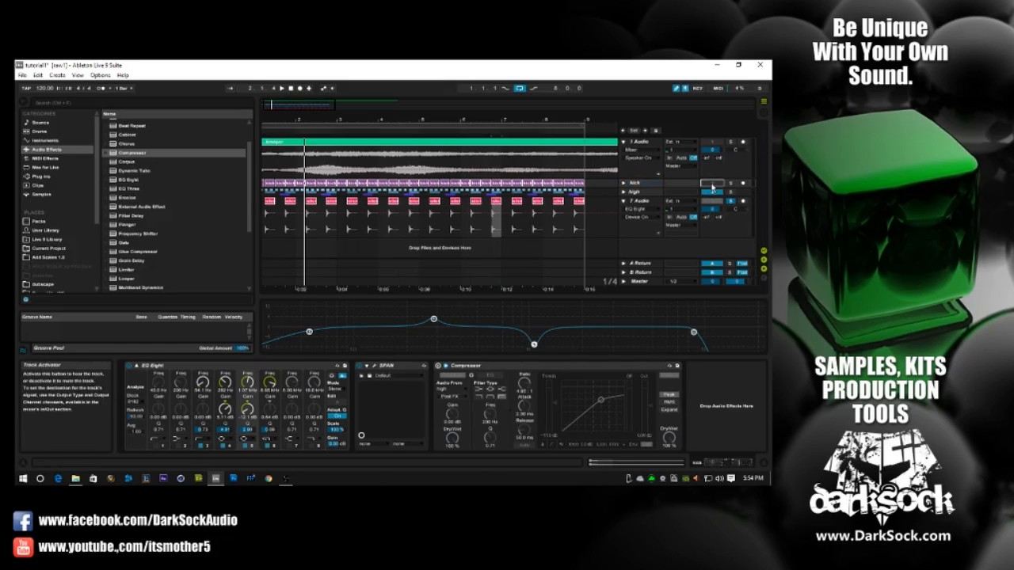
pyautogui.click(282, 88)
pyautogui.click(731, 201)
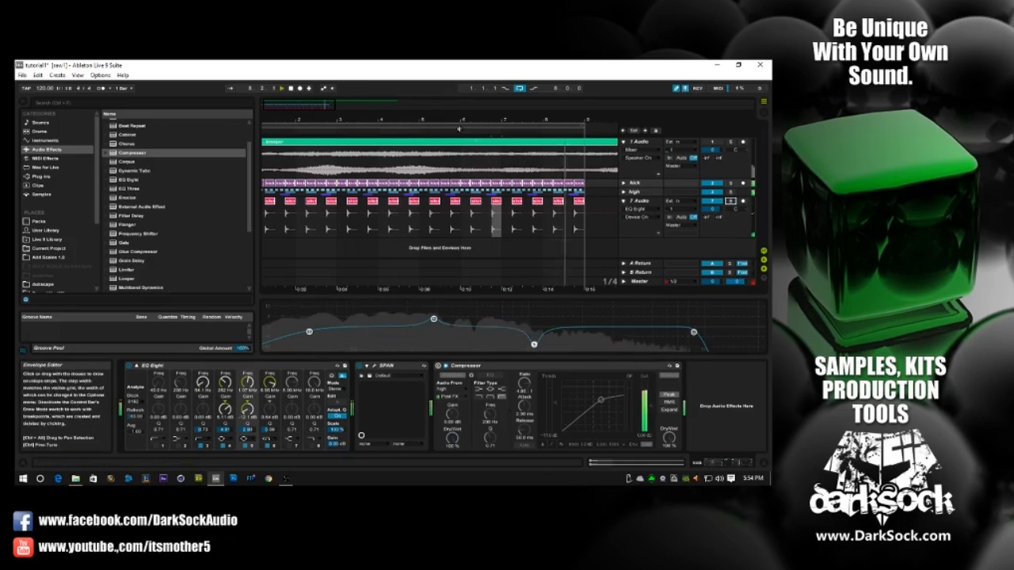
# Unfold the kick track, show the arrangement from bar 1 to past bar 9, and display the kick's devices.
pyautogui.moveTo(413, 119); pyautogui.dragTo(390, 131)
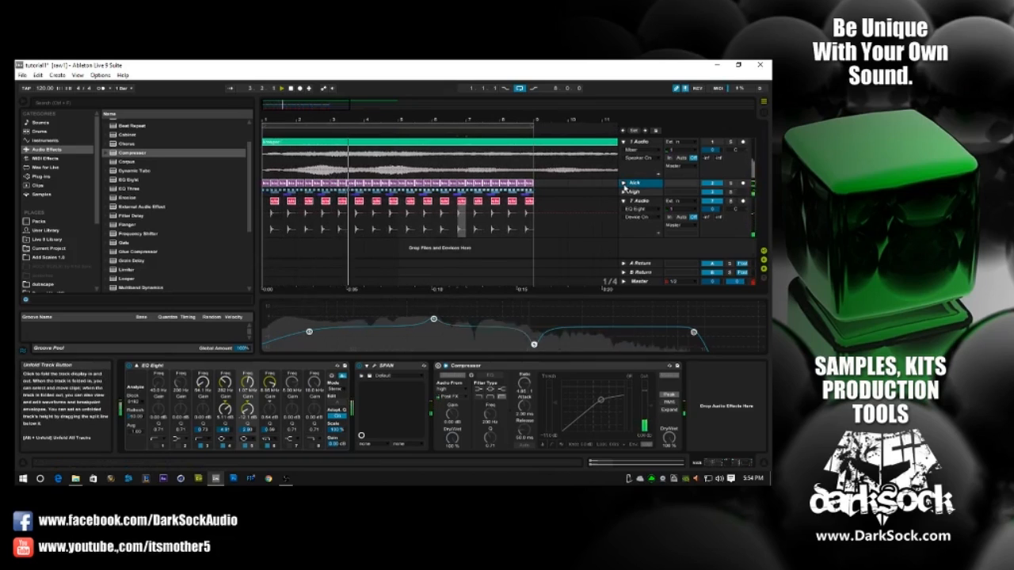
pyautogui.click(624, 183)
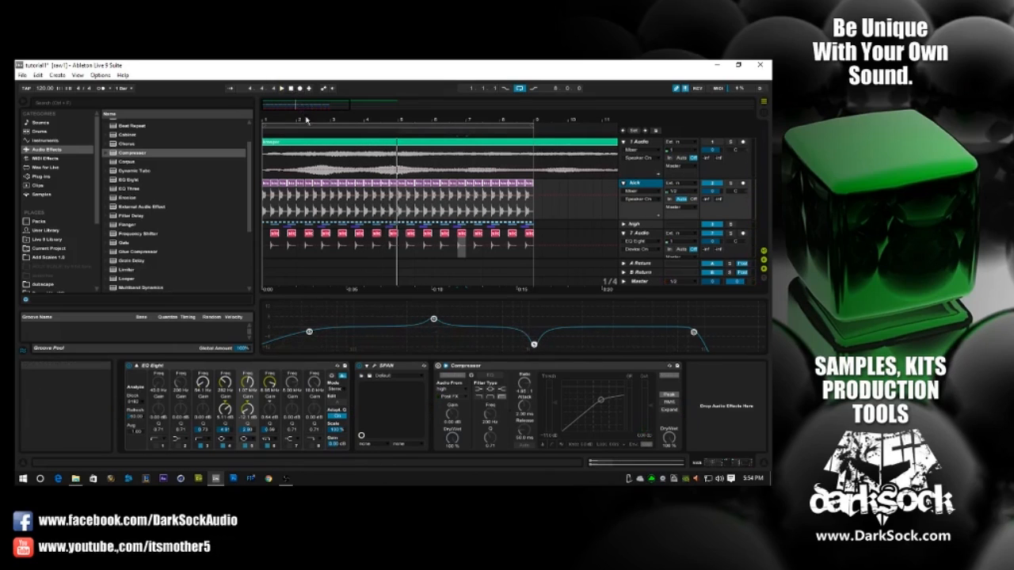
pyautogui.moveTo(319, 119); pyautogui.dragTo(327, 120)
pyautogui.scroll(-2, 577, 207)
pyautogui.scroll(2, 577, 207)
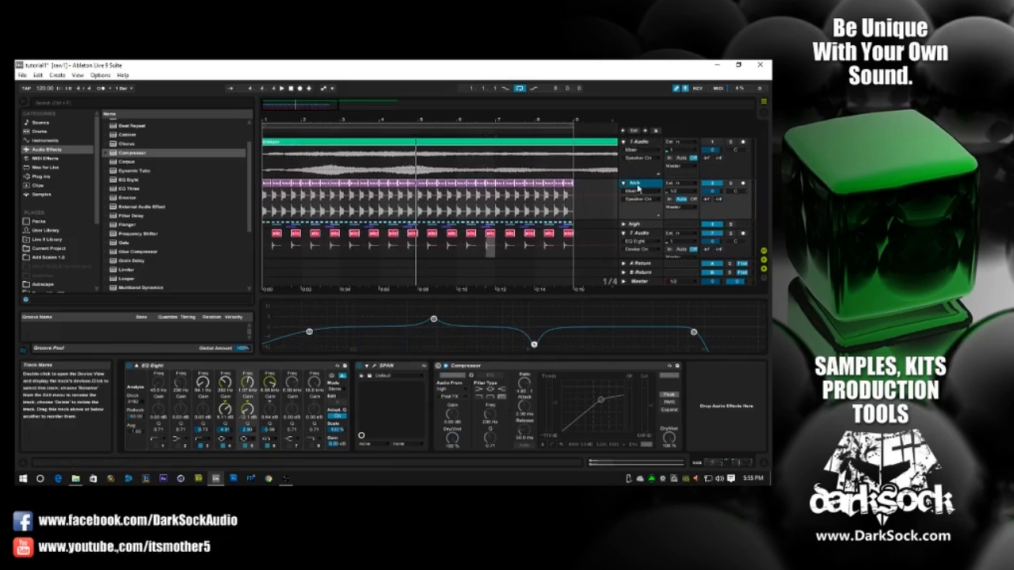
pyautogui.click(641, 143)
pyautogui.click(642, 188)
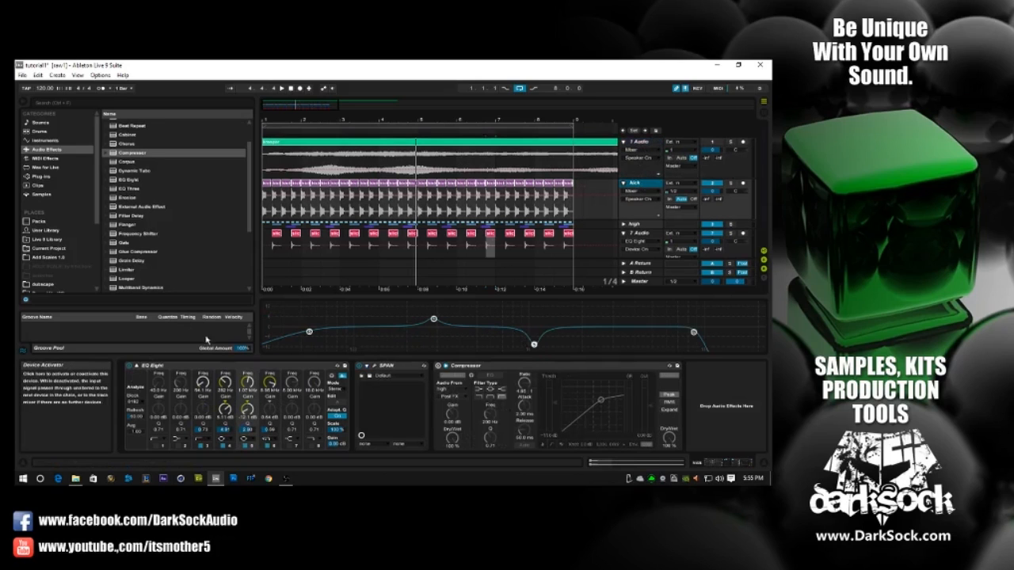
# Play the arrangement from the start and deactivate the kick's EQ Eight to hear the mix without it.
pyautogui.click(290, 89)
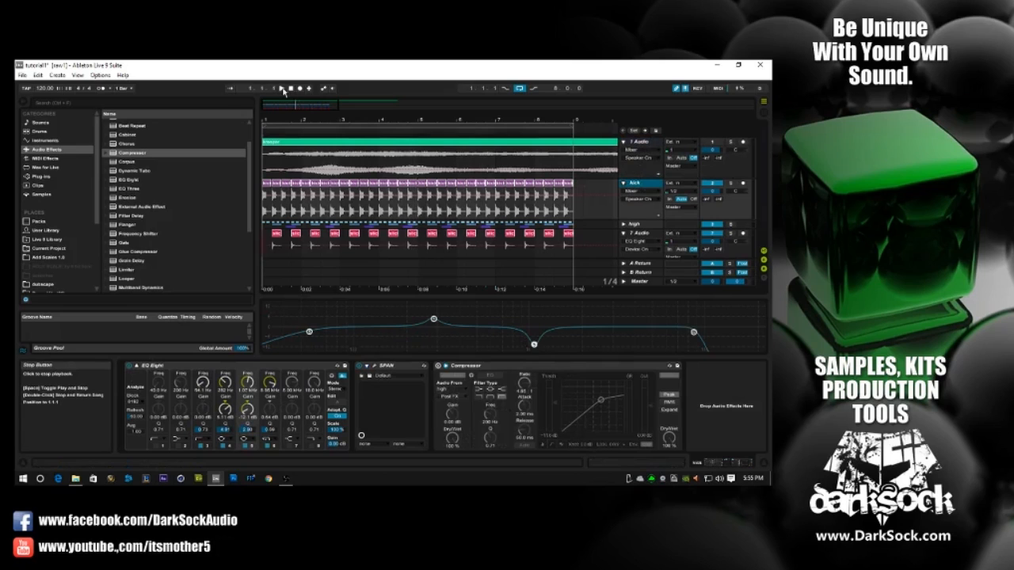
pyautogui.press('space')
pyautogui.click(129, 366)
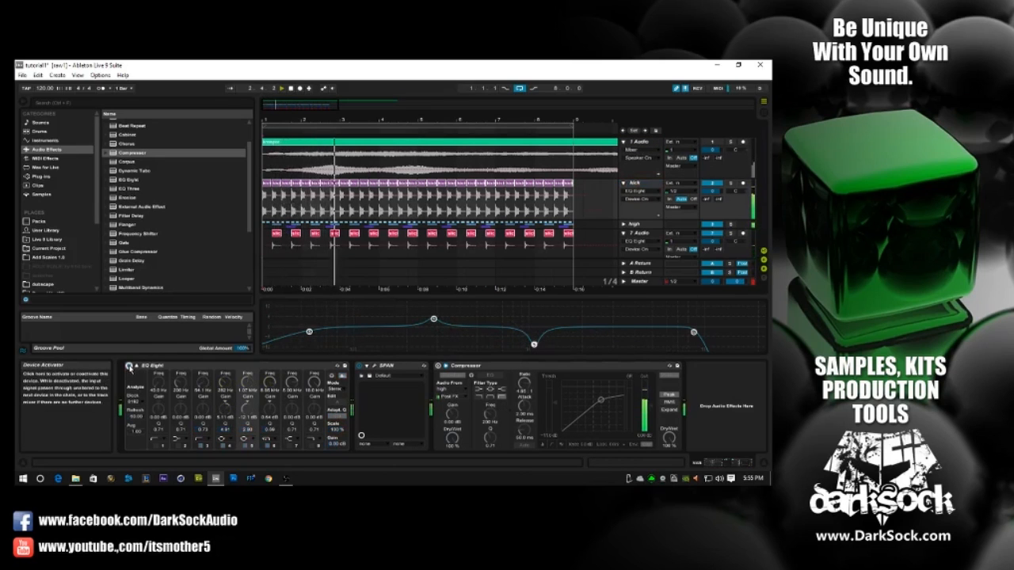
# Stop playback and consult the frequency chart on the desktop for the hat, snare, kick and bass ranges.
pyautogui.click(290, 89)
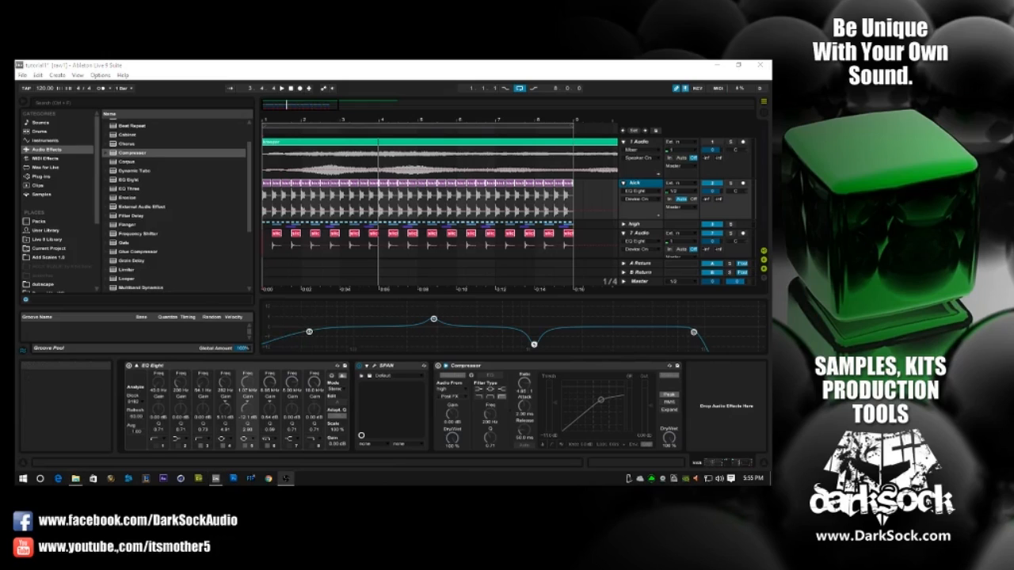
pyautogui.click(717, 65)
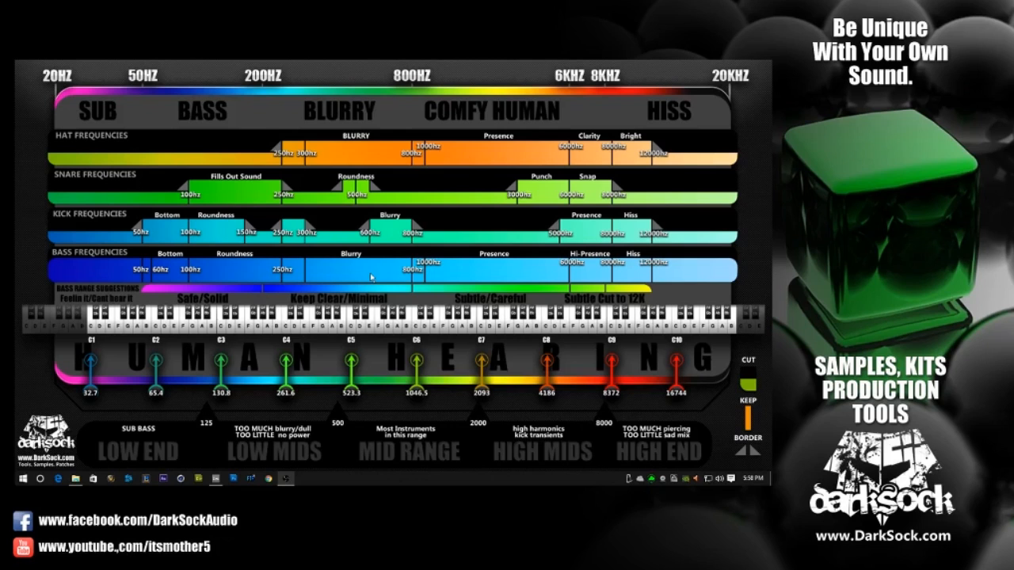
pyautogui.click(215, 479)
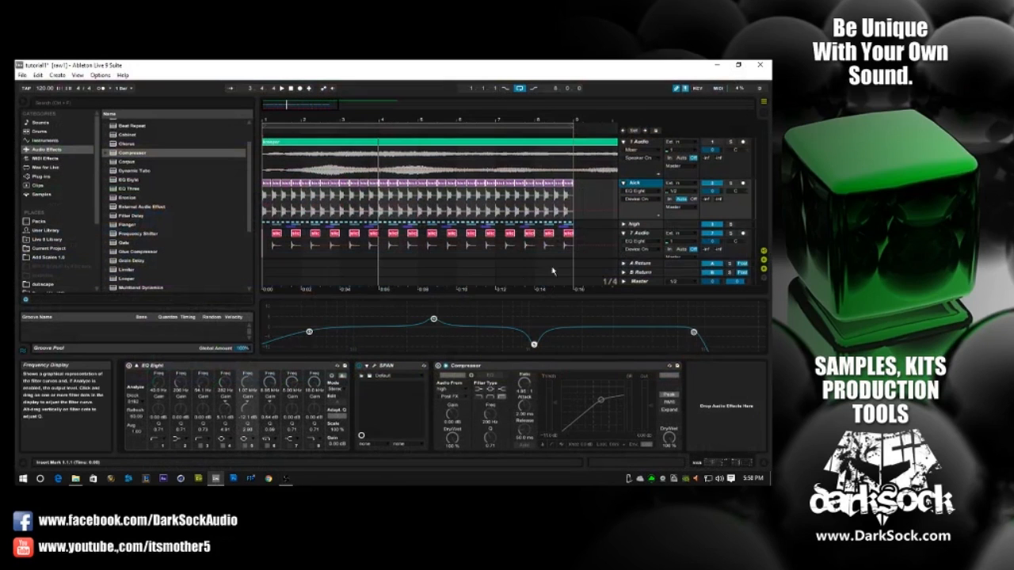
# Show the Master track's devices and play the arrangement from the start.
pyautogui.scroll(-1, 579, 188)
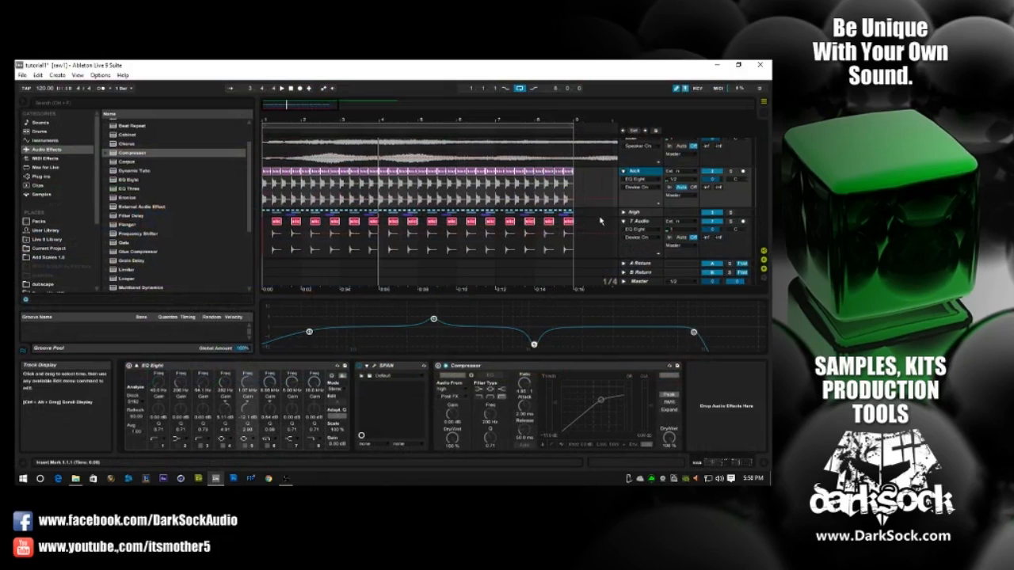
pyautogui.click(637, 287)
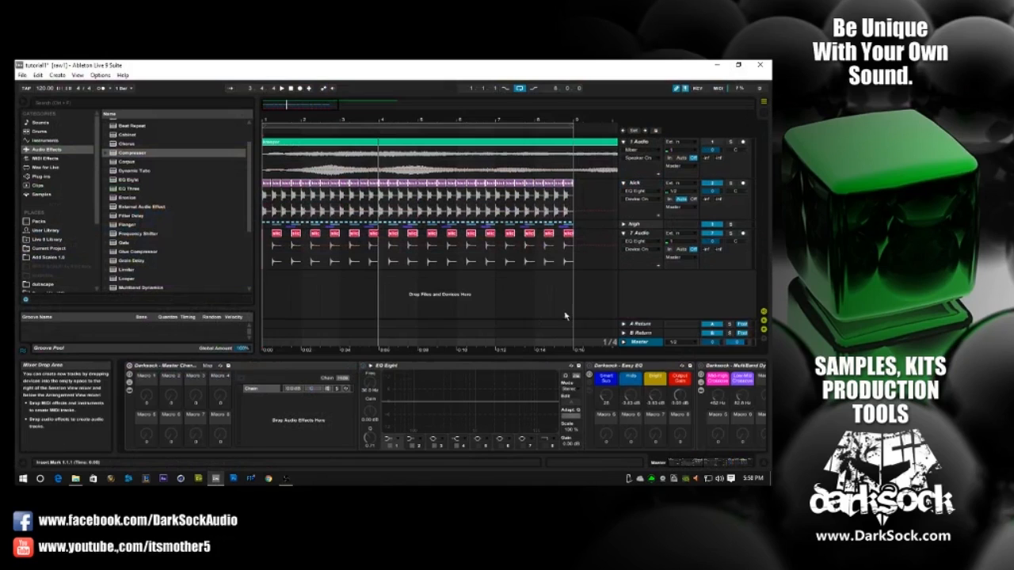
pyautogui.click(291, 90)
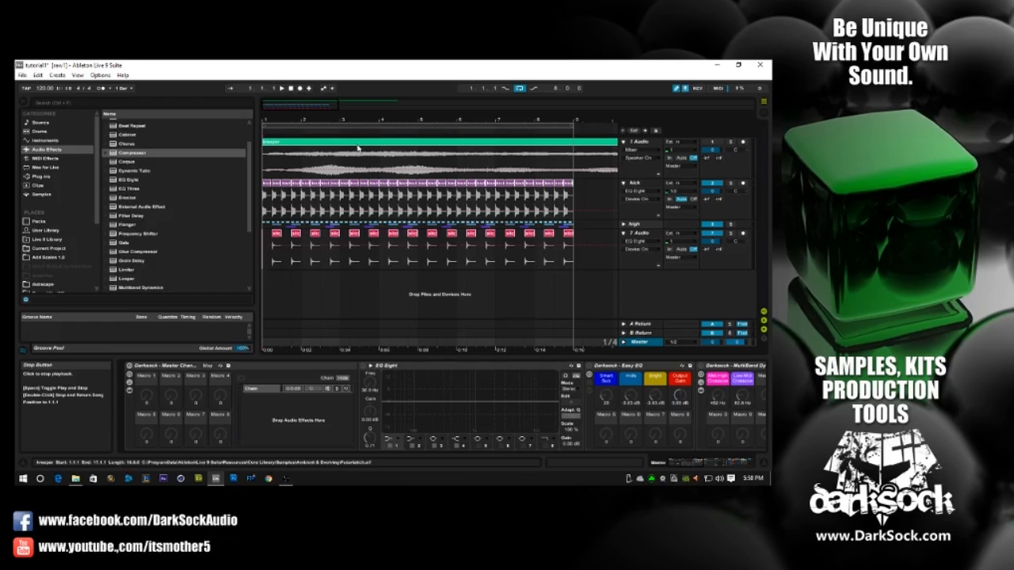
pyautogui.click(282, 91)
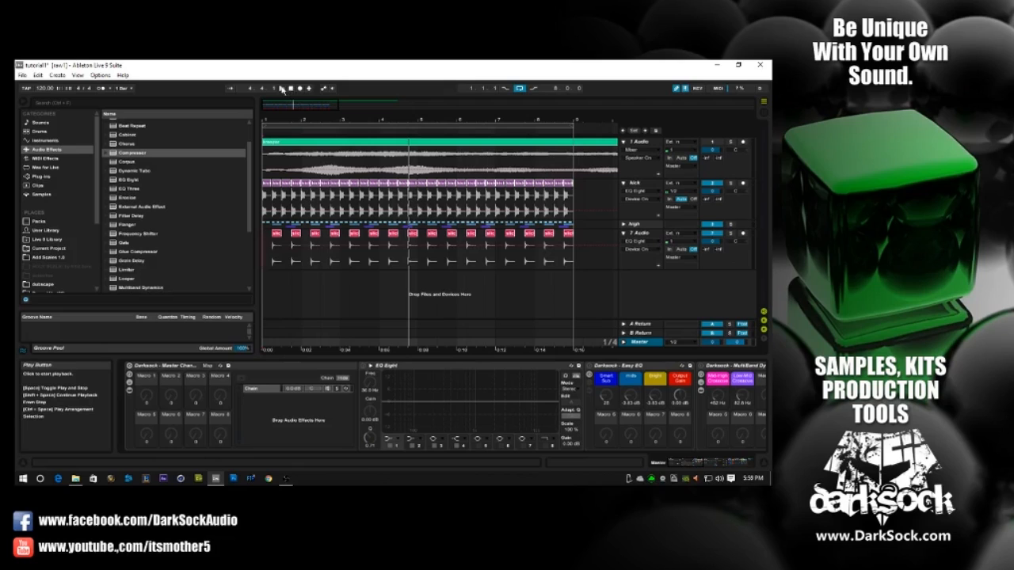
pyautogui.click(281, 89)
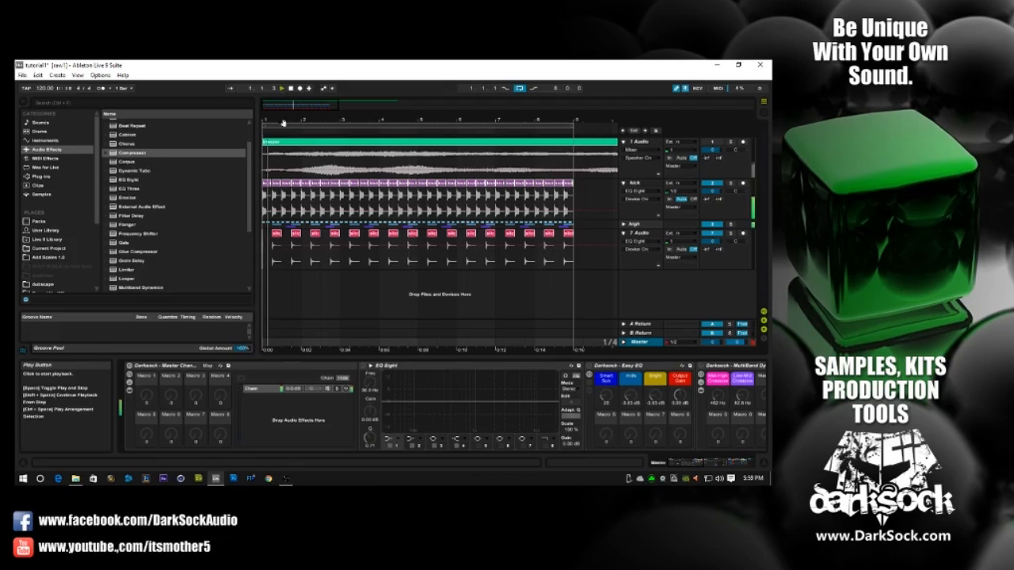
# Activate the Darksock master rack on the Master track and compare the mix with it bypassed and active.
pyautogui.click(129, 367)
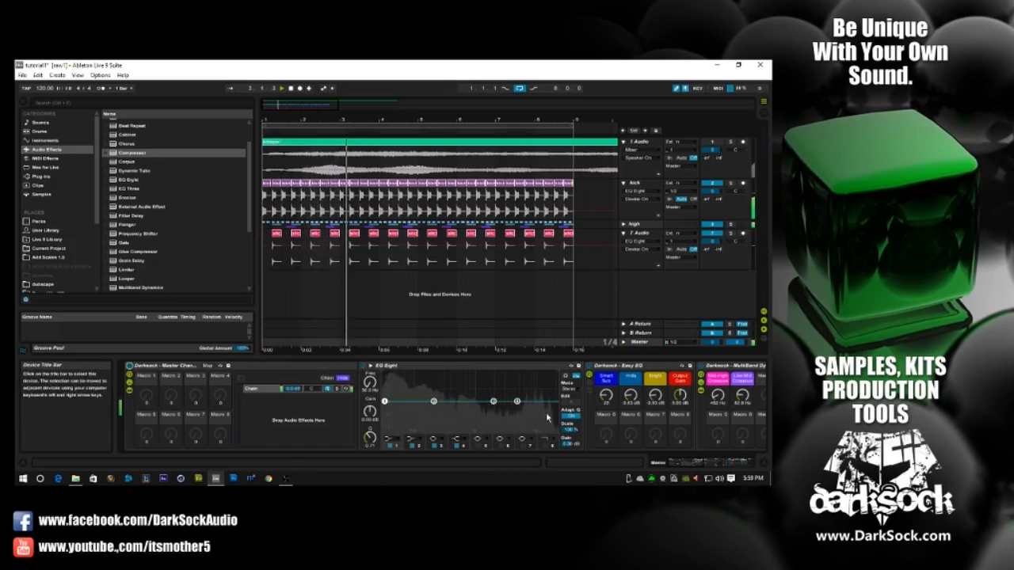
pyautogui.click(291, 89)
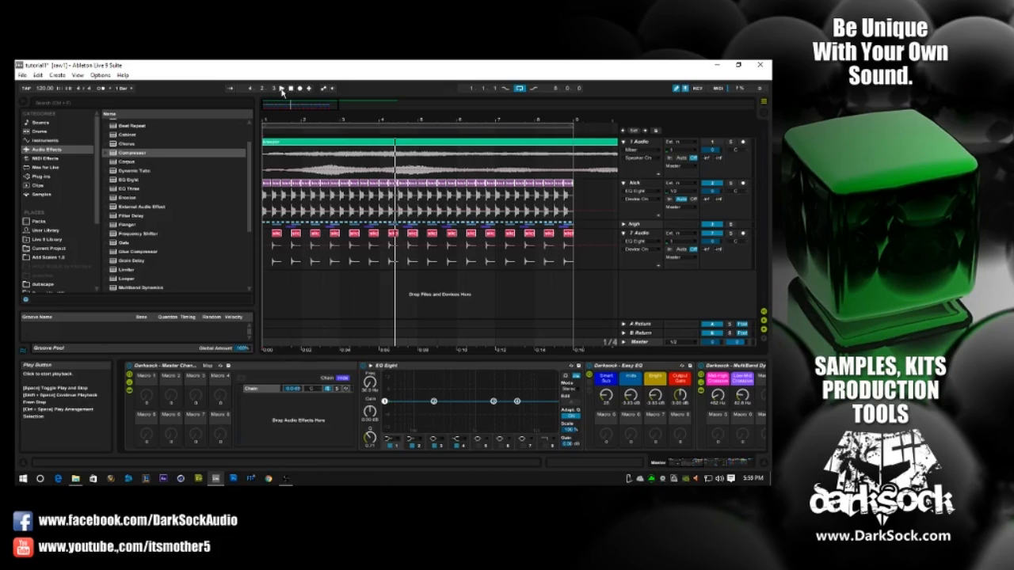
pyautogui.click(282, 88)
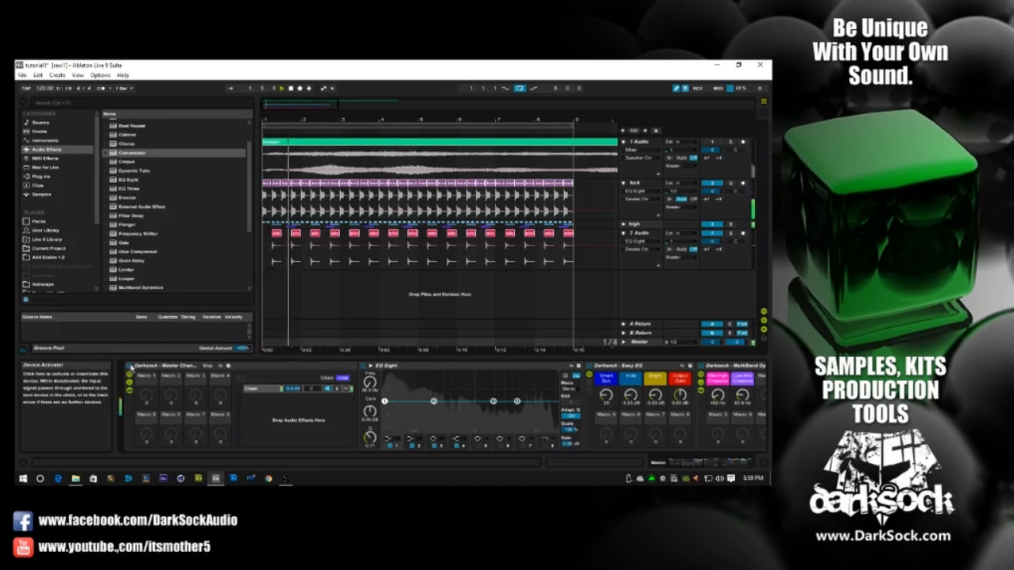
pyautogui.click(129, 367)
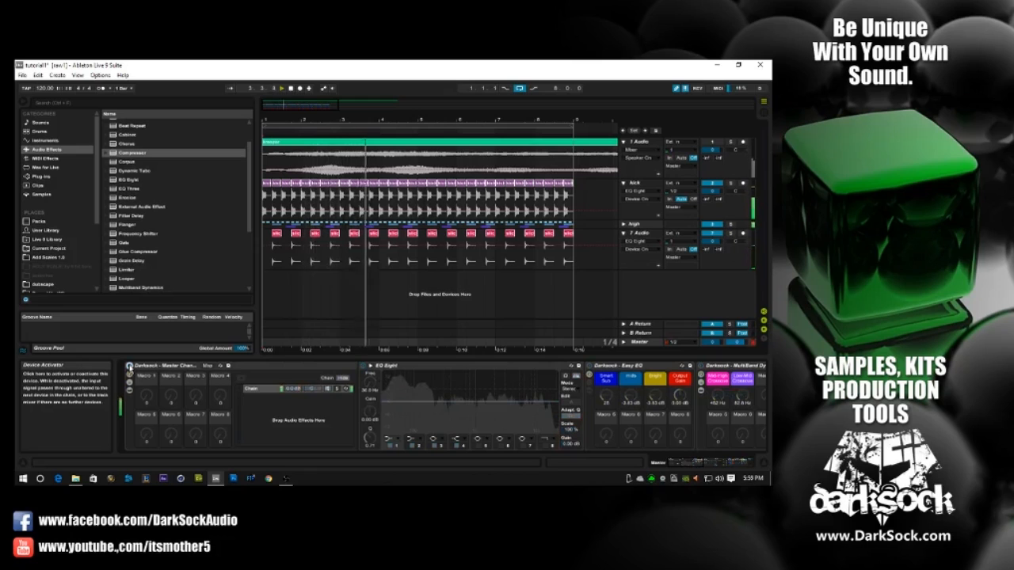
pyautogui.click(129, 367)
# Look through the Master track's device chain as far as the Multiband Dynamics, Exciter and Imager racks.
pyautogui.moveTo(697, 463); pyautogui.dragTo(704, 462)
pyautogui.moveTo(608, 395); pyautogui.dragTo(608, 322)
pyautogui.moveTo(473, 396); pyautogui.dragTo(522, 392)
pyautogui.moveTo(686, 463); pyautogui.dragTo(717, 463)
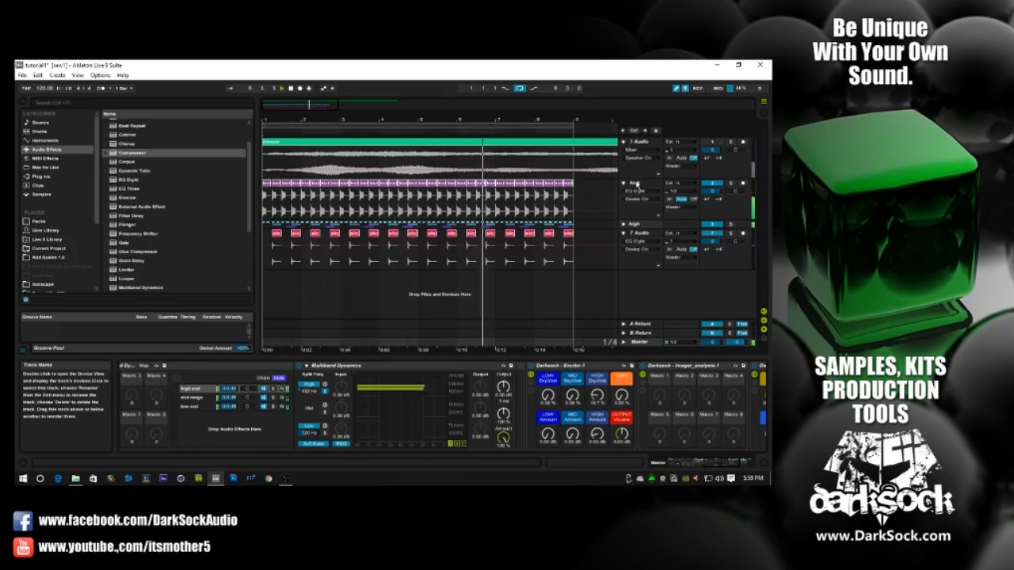
# Activate the high group's Darksock - DJ FX Tool rack and try out its Spectral Fade macro during playback.
pyautogui.click(635, 224)
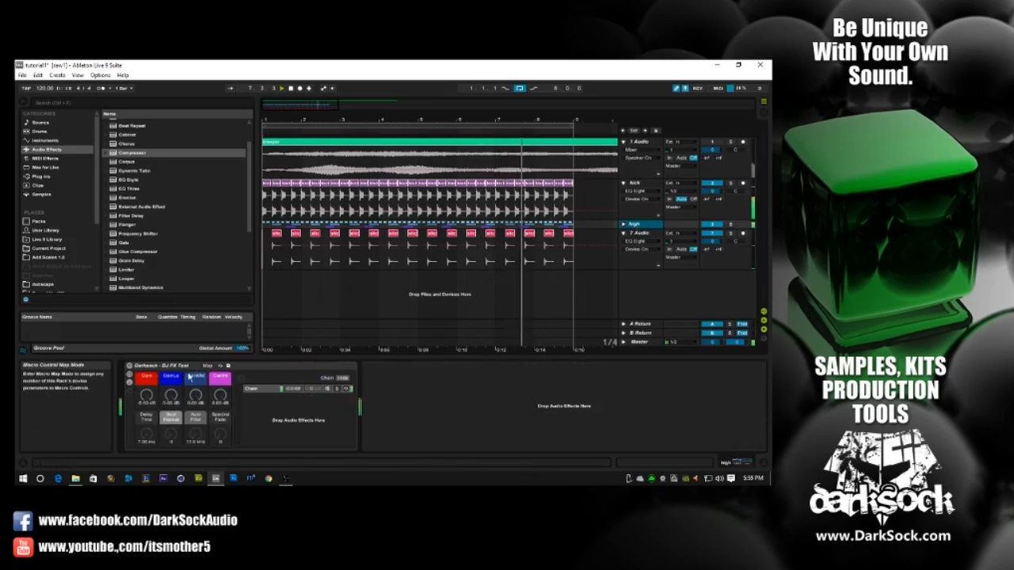
pyautogui.moveTo(222, 438); pyautogui.dragTo(222, 381)
pyautogui.doubleClick(220, 435)
pyautogui.click(130, 367)
pyautogui.moveTo(220, 437)
pyautogui.mouseDown()
pyautogui.moveTo(221, 368)
pyautogui.moveTo(220, 434)
pyautogui.mouseUp()
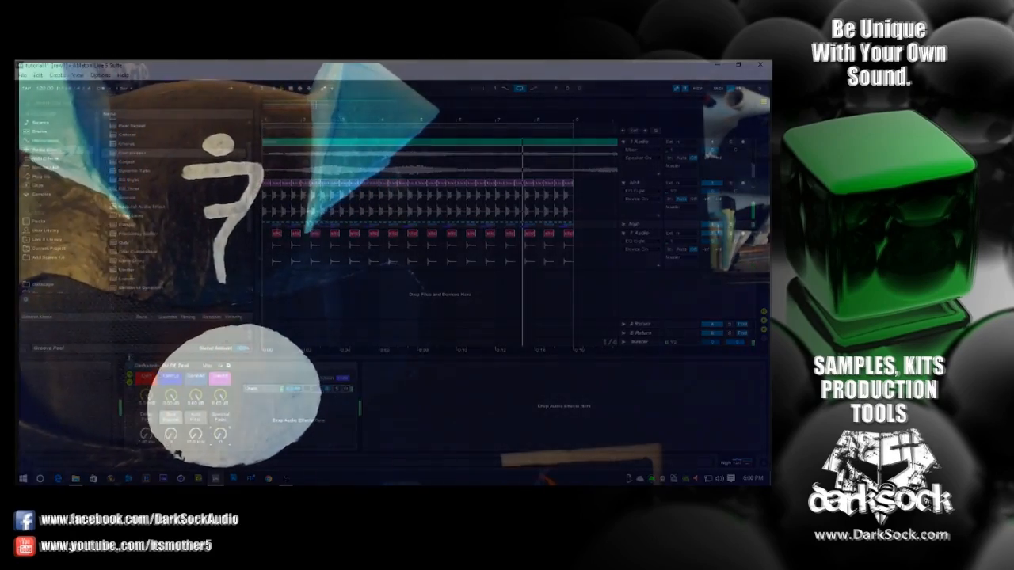